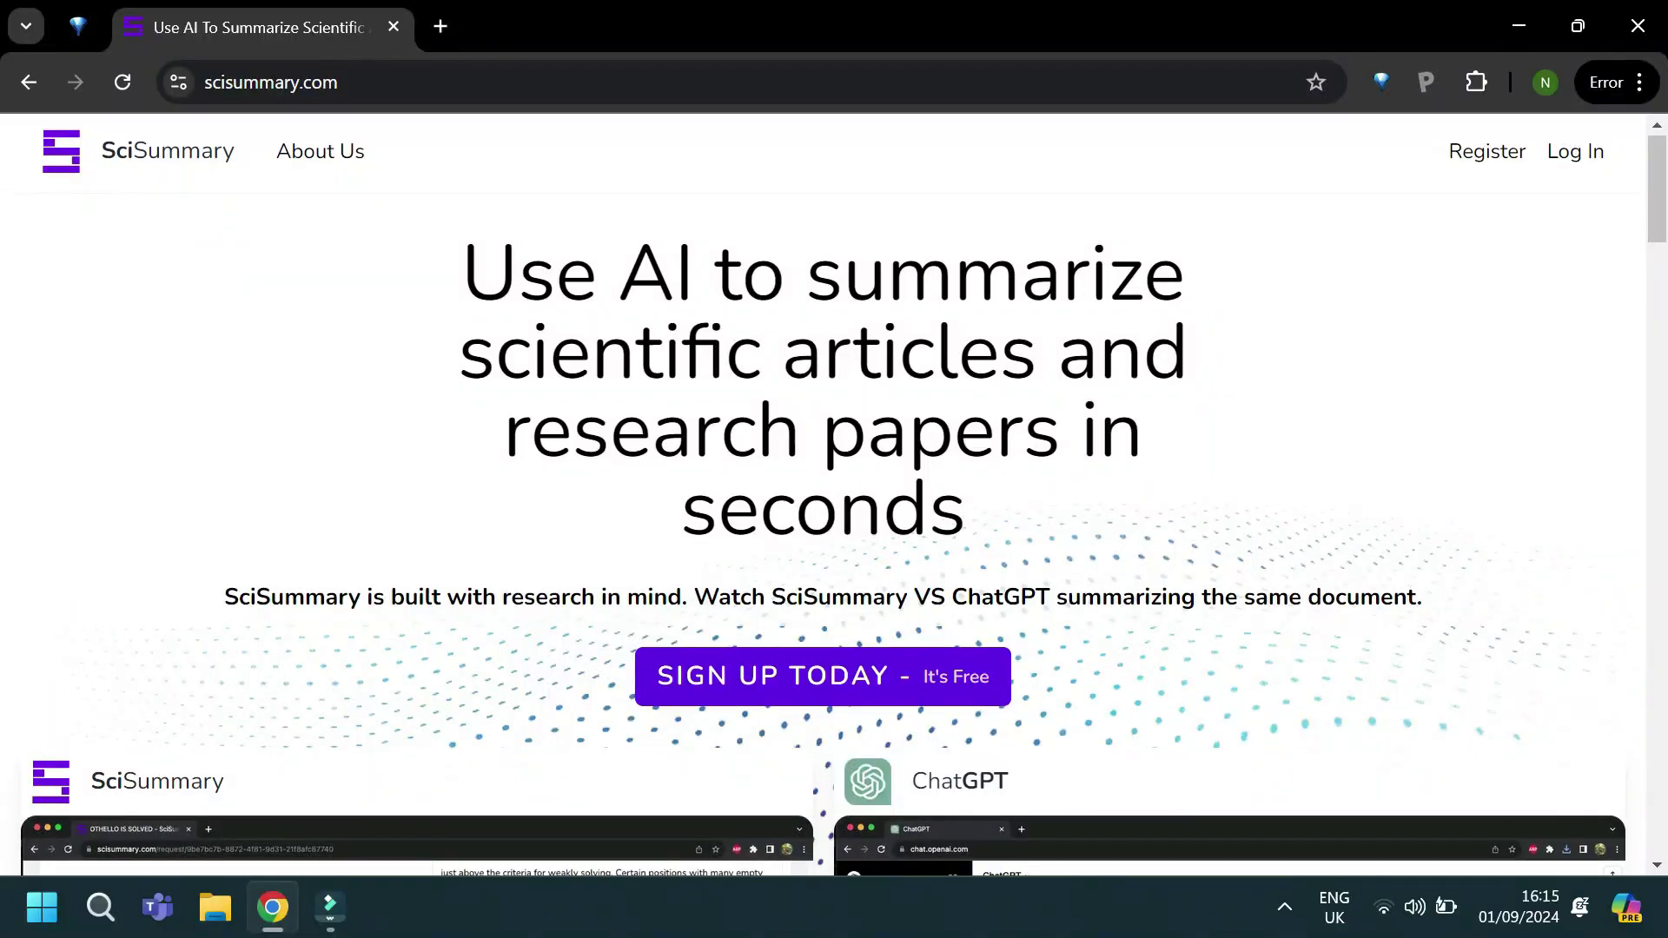
Scroll down the scisummary.com homepage to bring the About Us link into view
scroll(824, 491, down, 2)
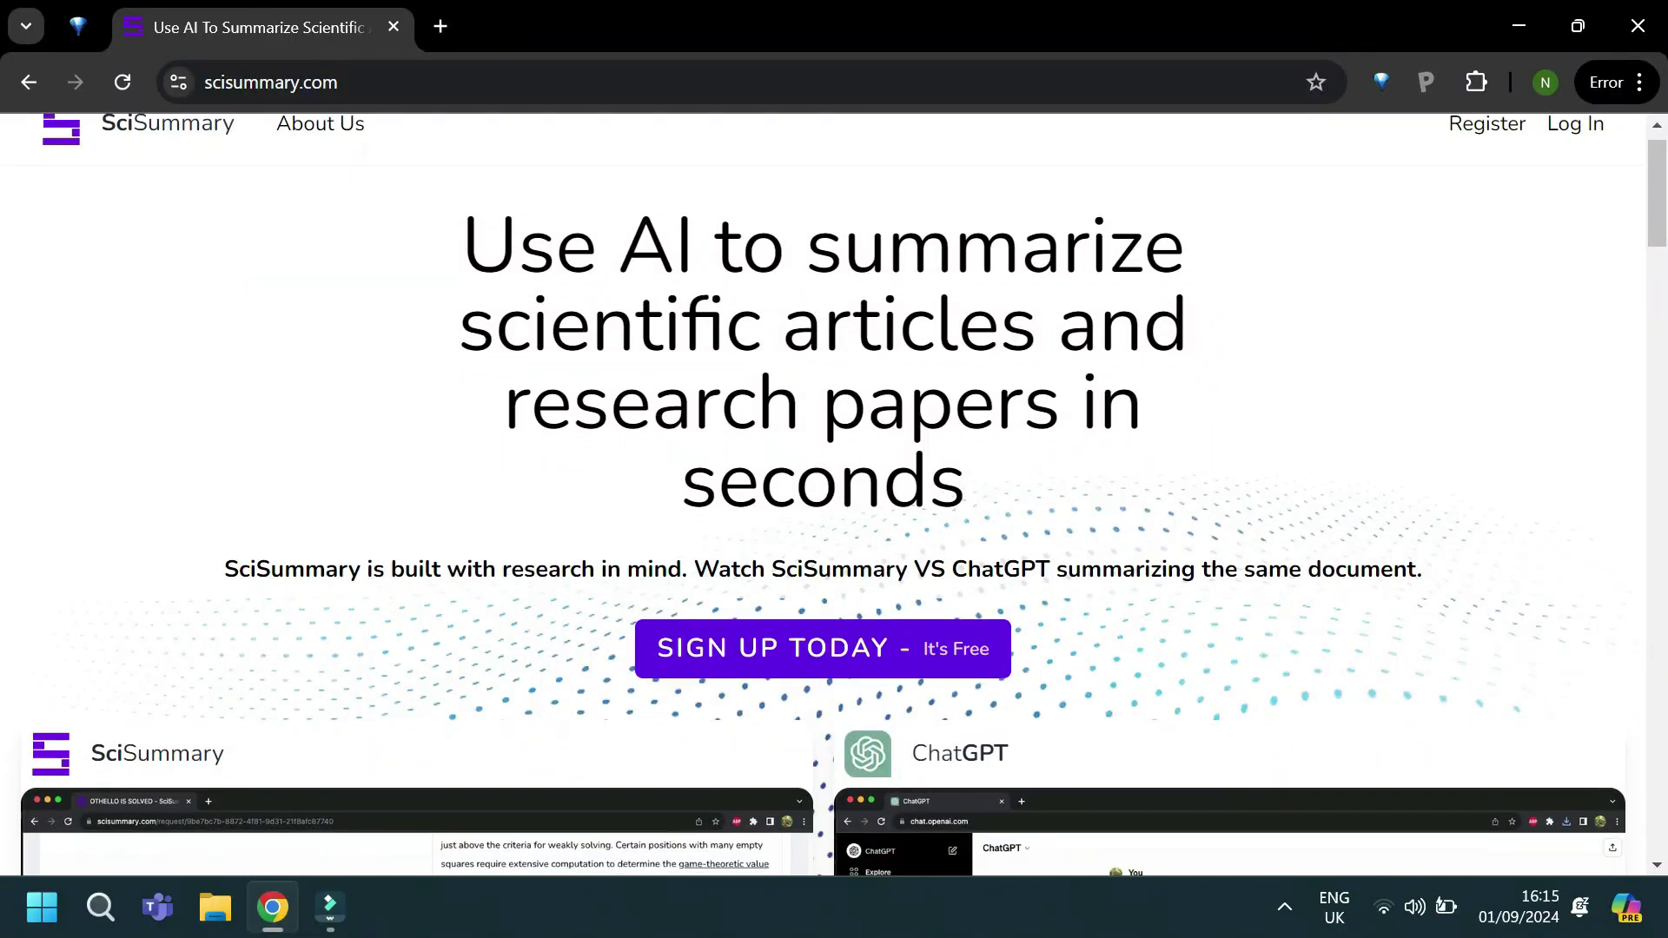
scroll(824, 491, down, 2)
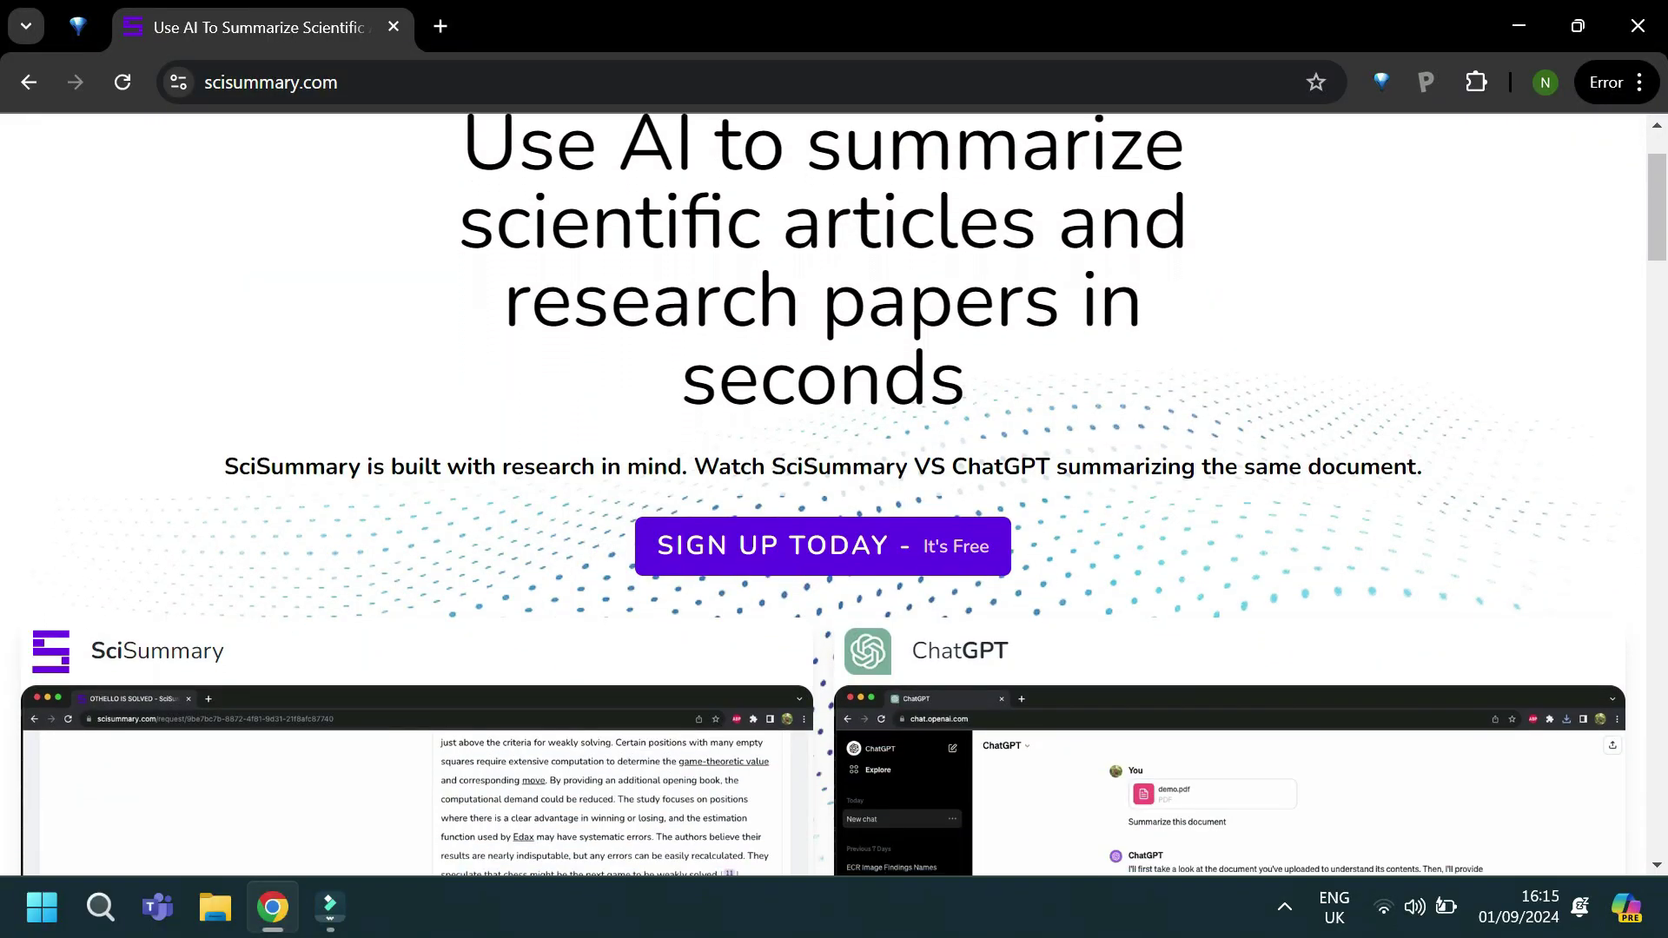
scroll(824, 491, down, 2)
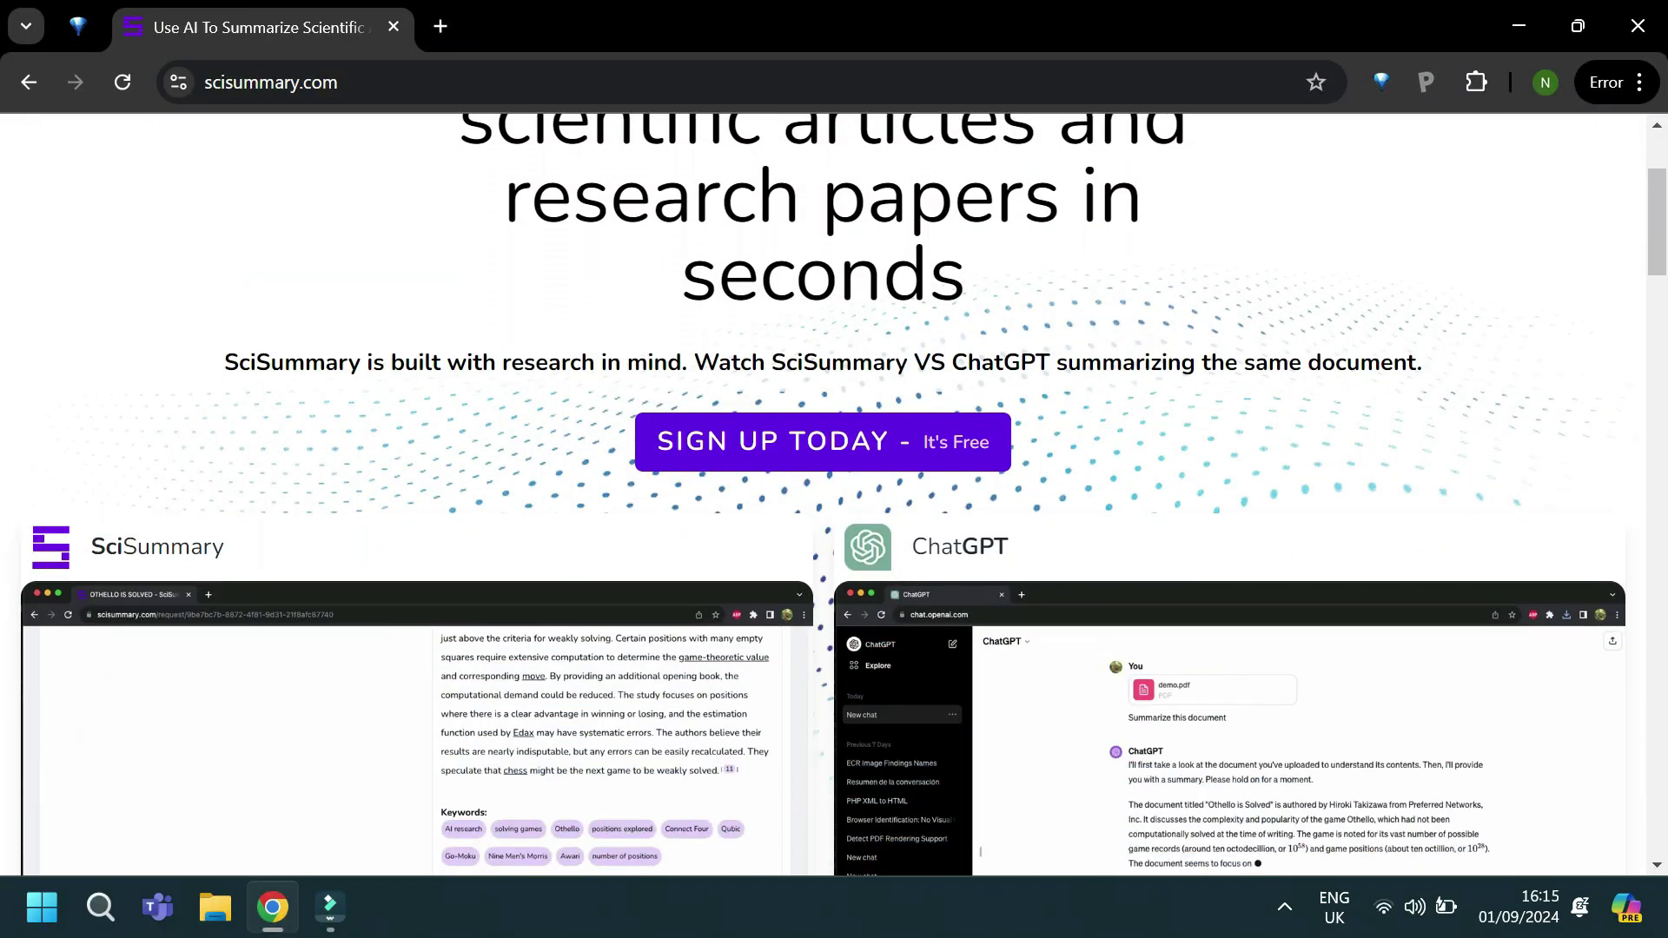
scroll(824, 491, down, 2)
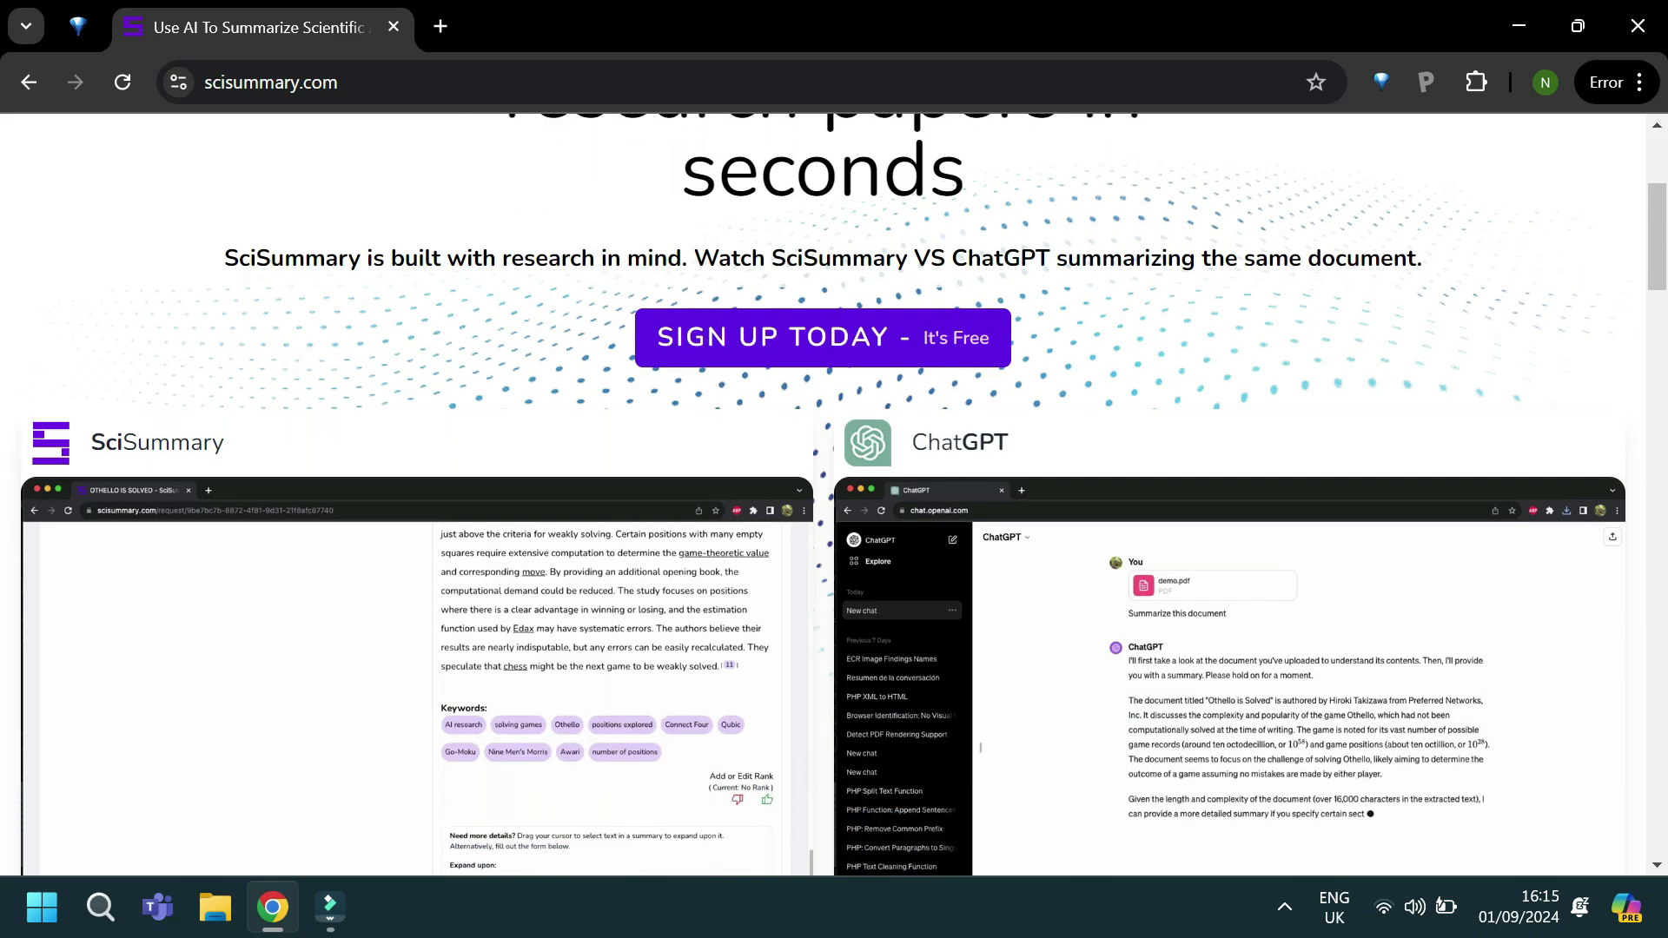
scroll(824, 491, down, 2)
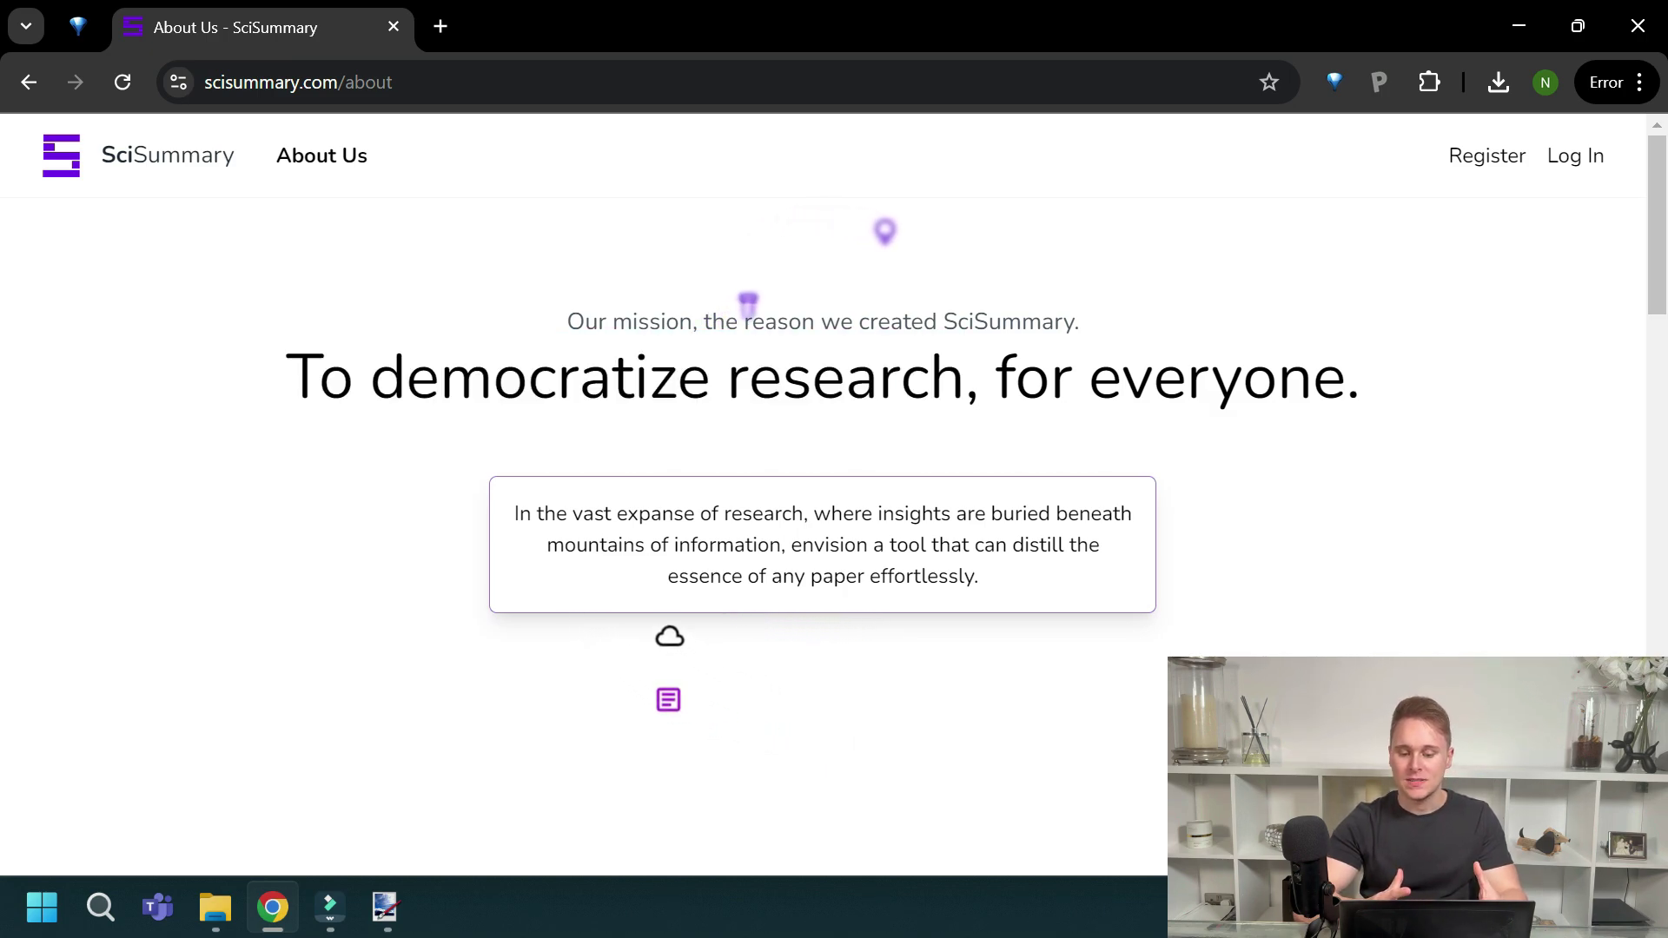
Scroll down the SciSummary page to reach the Library dashboard's Add Articles options
scroll(834, 487, down, 8)
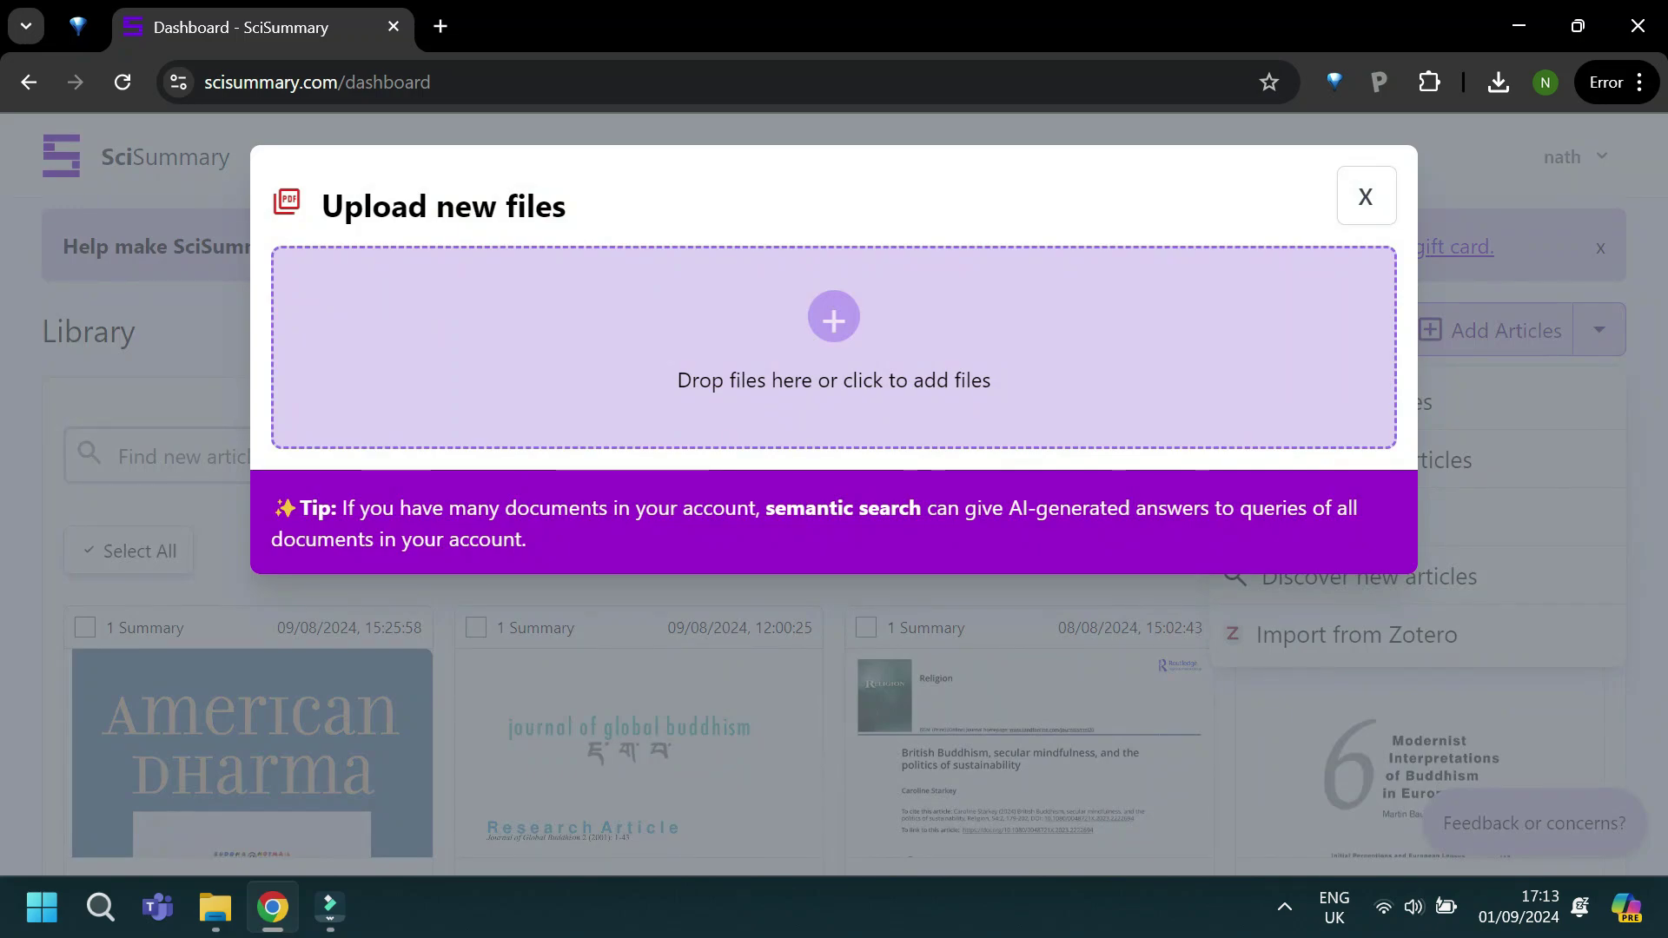
Upload the DC ion carpet electrospray paper PDF and open it from the library
drag(1321, 206, 834, 356)
scroll(180, 712, down, 3)
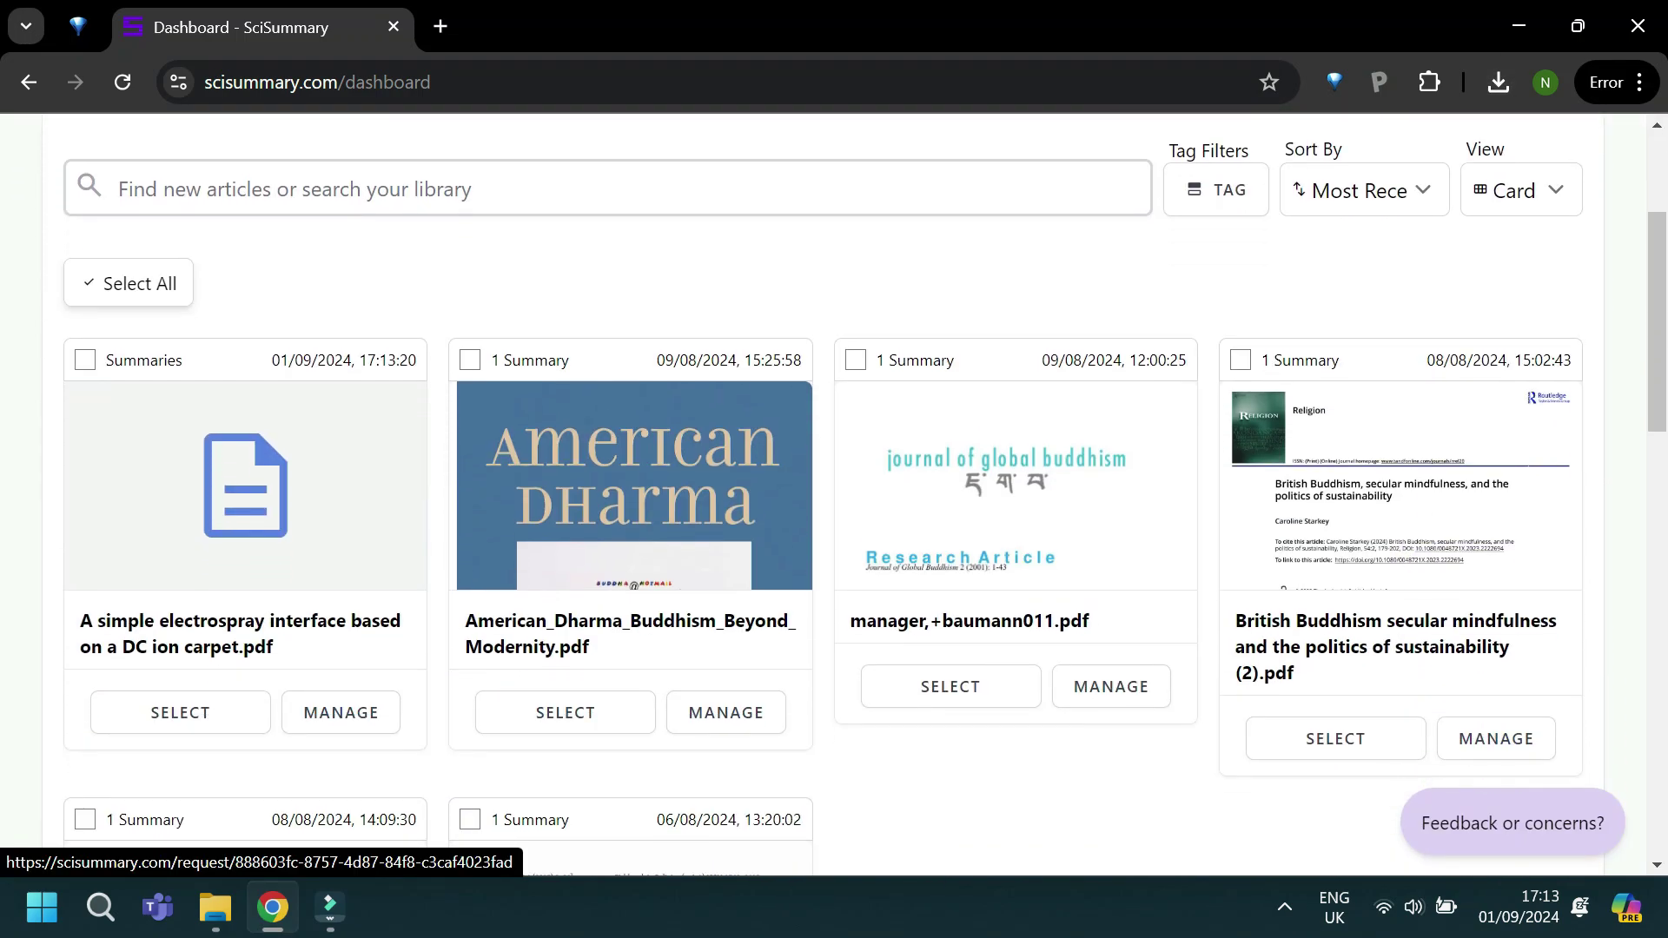
click(180, 712)
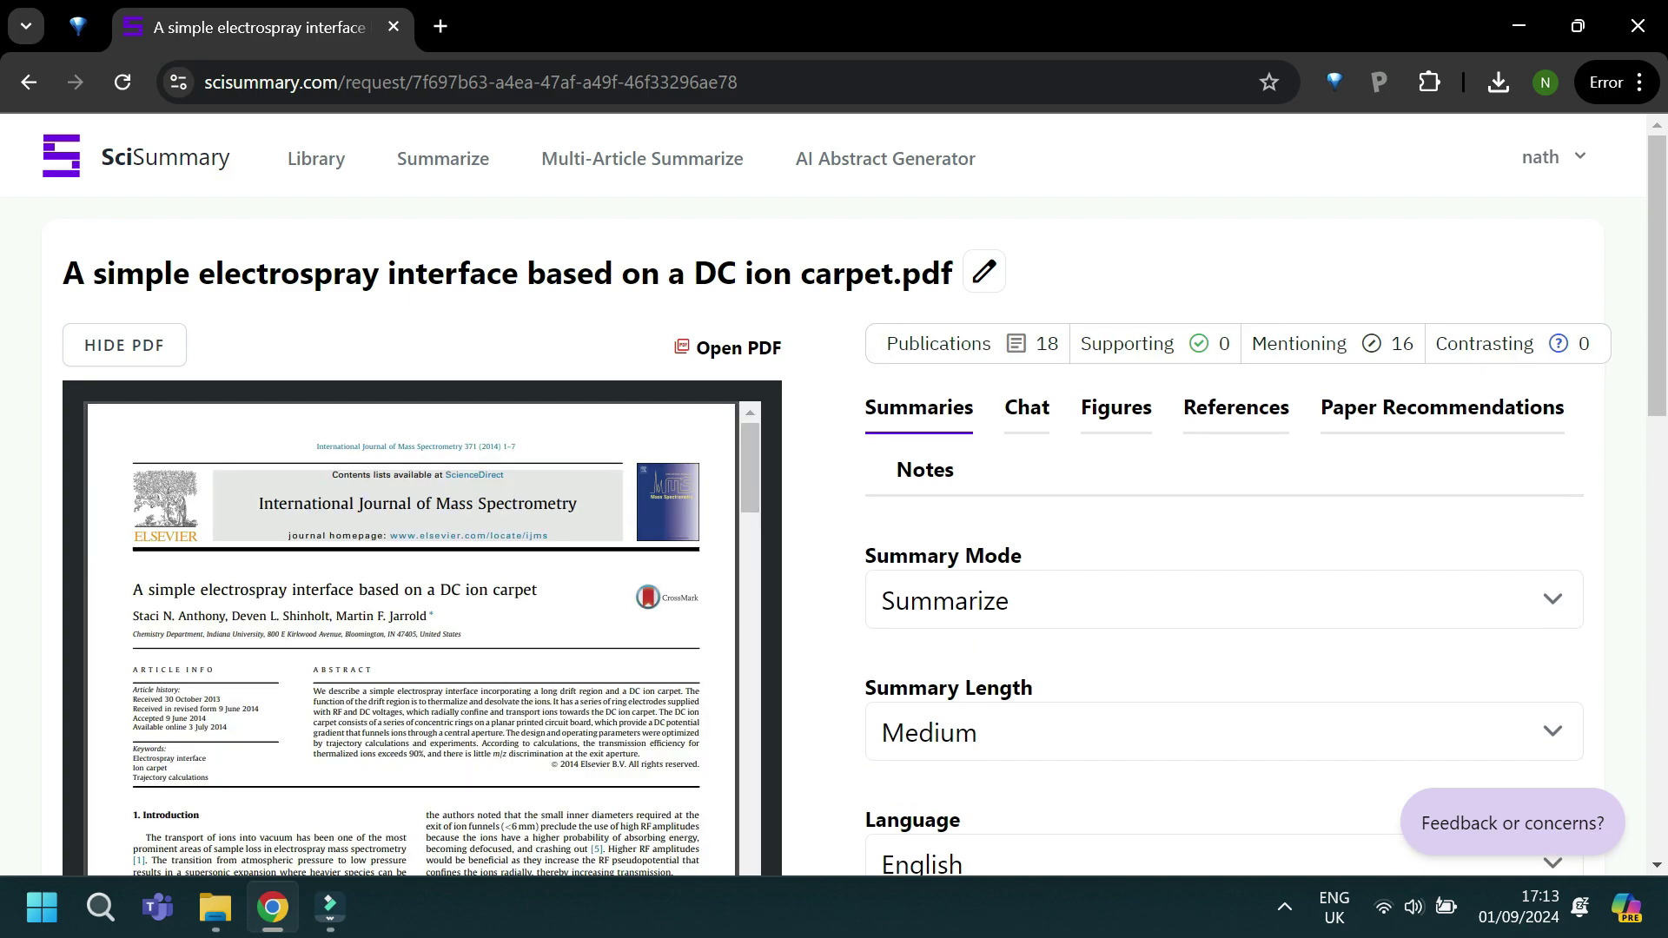
scroll(834, 495, down, 2)
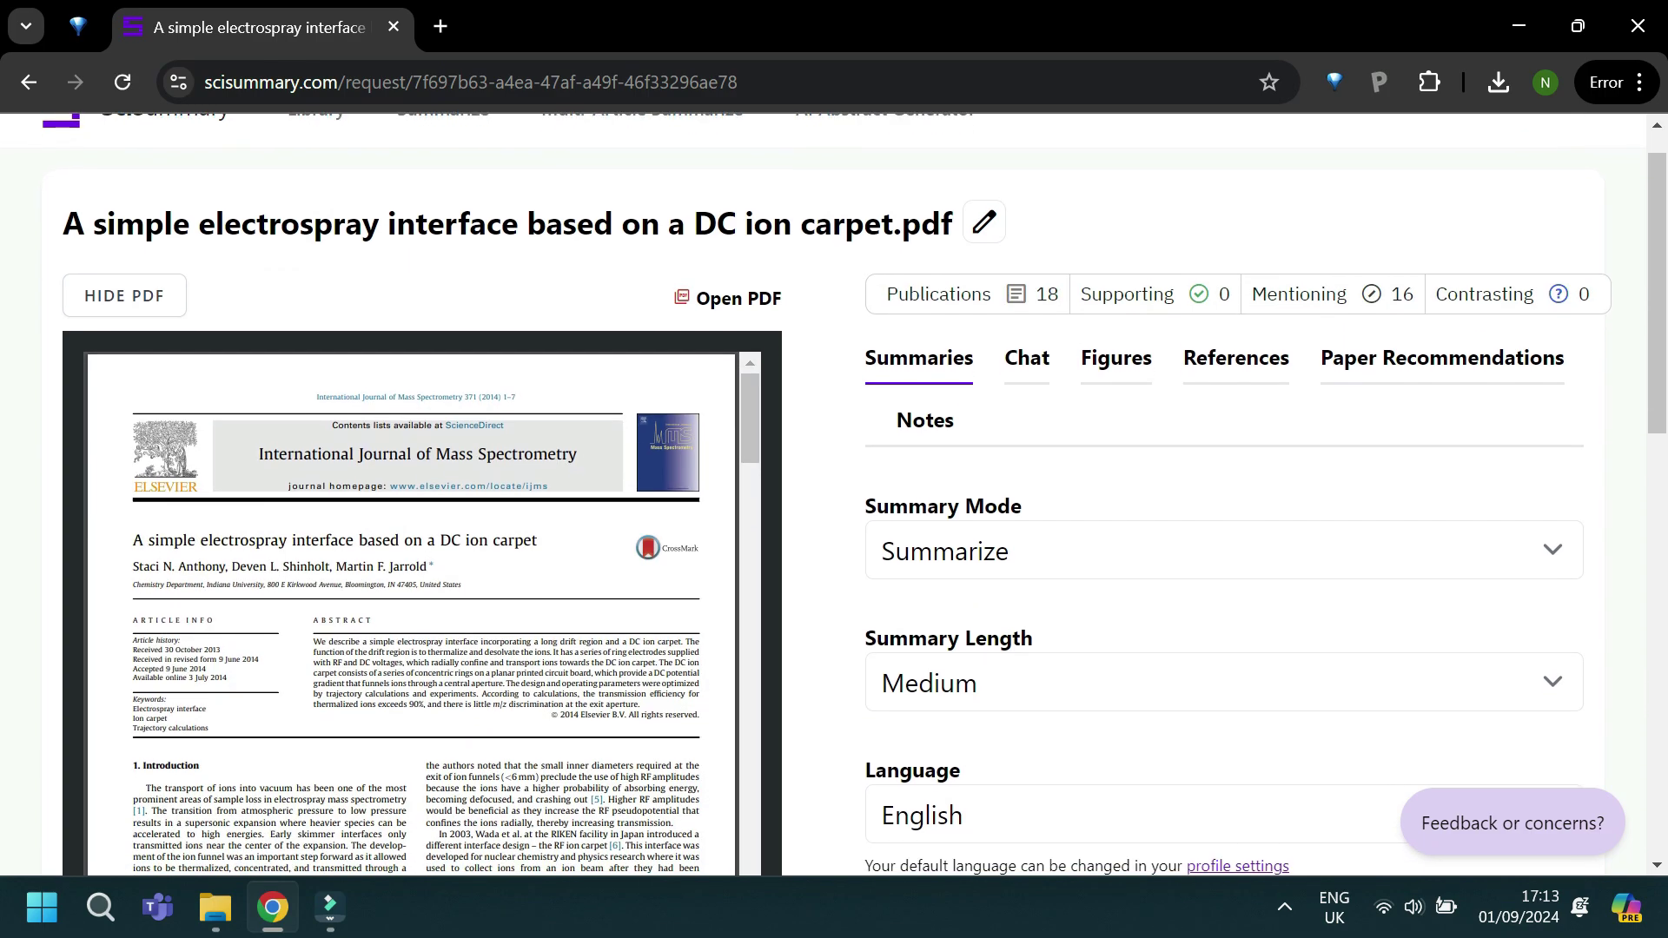
scroll(834, 496, down, 2)
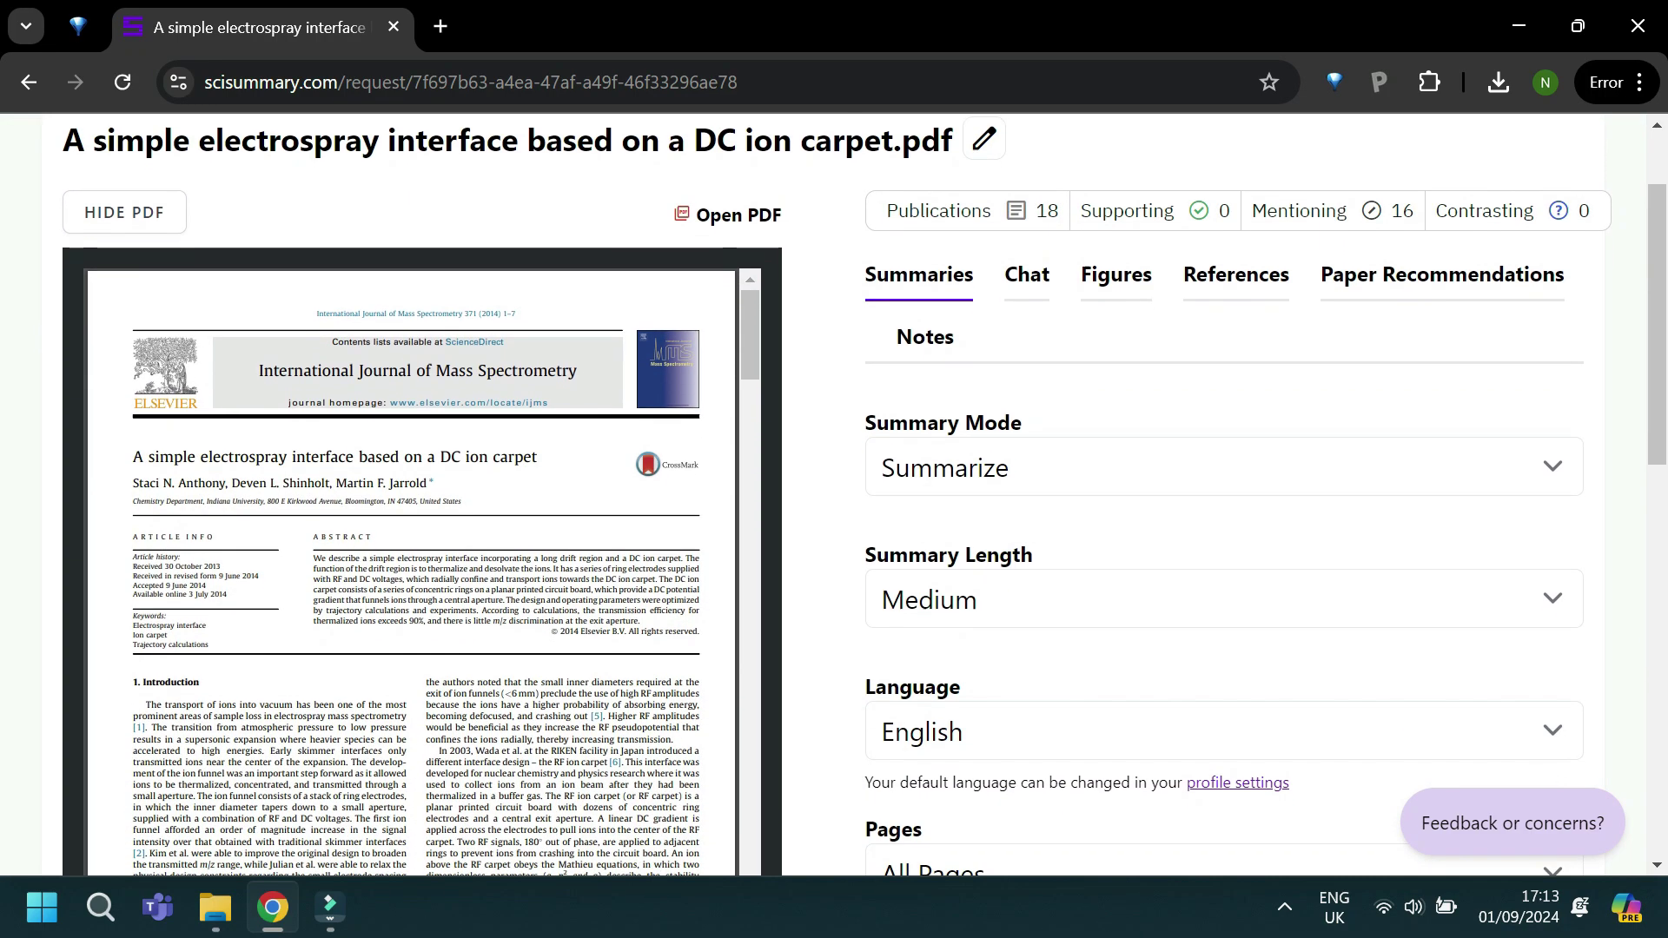
scroll(834, 496, down, 2)
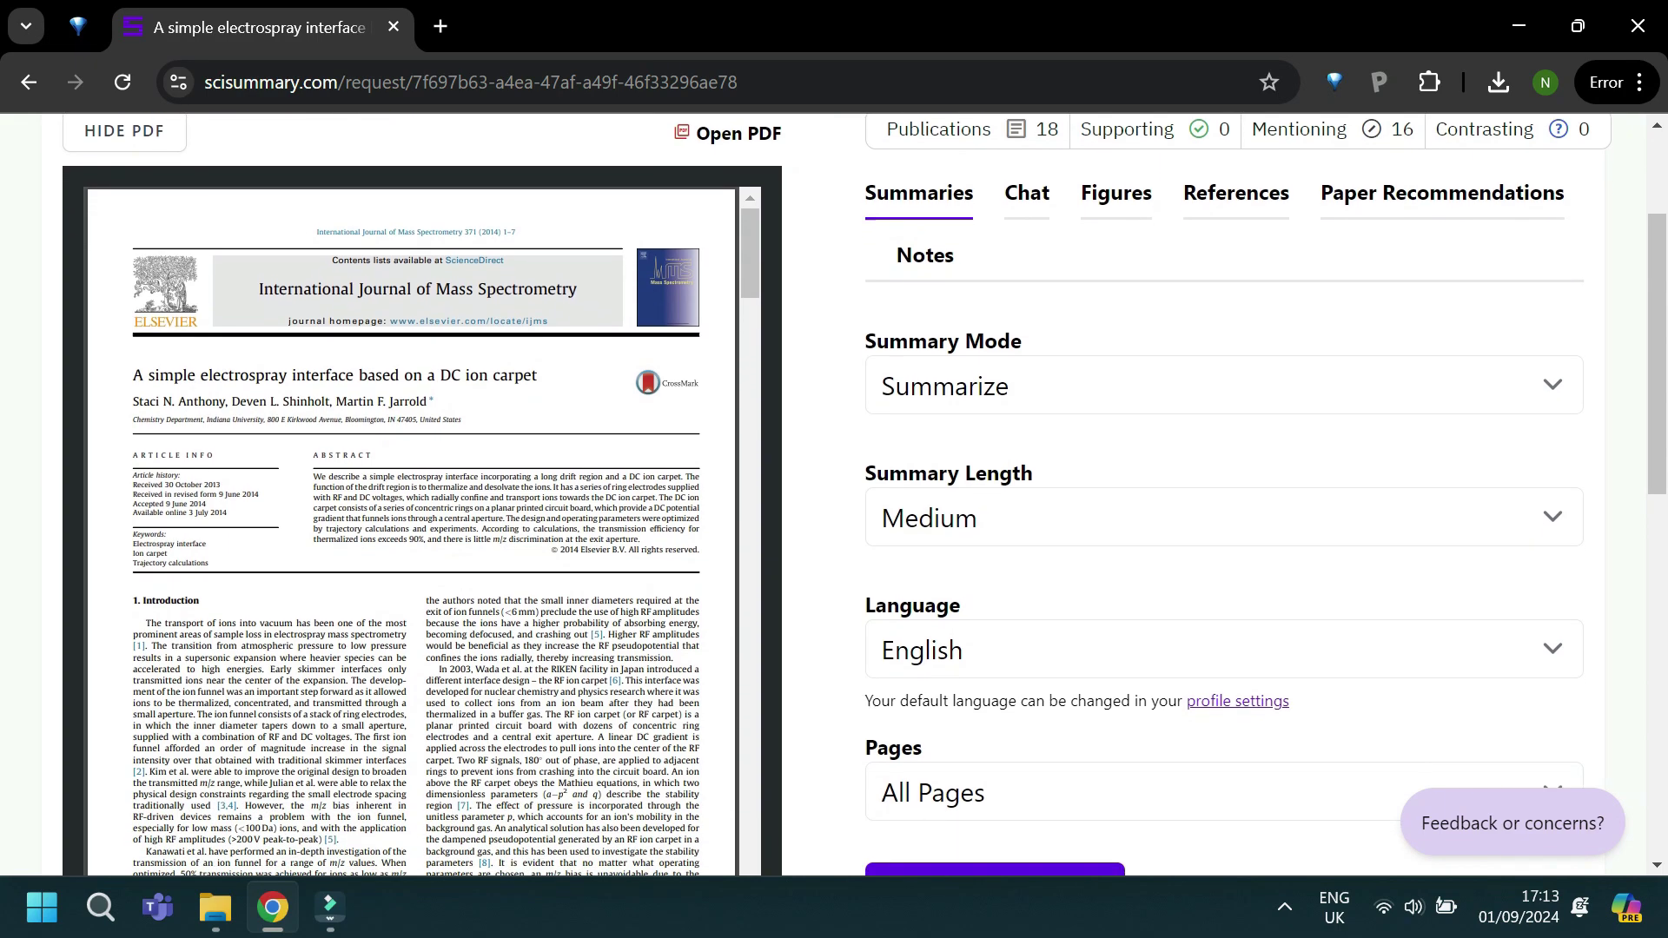
Keep Summary Mode as Summarize and set Summary Length to Long
key(Tab)
key(alt+Down)
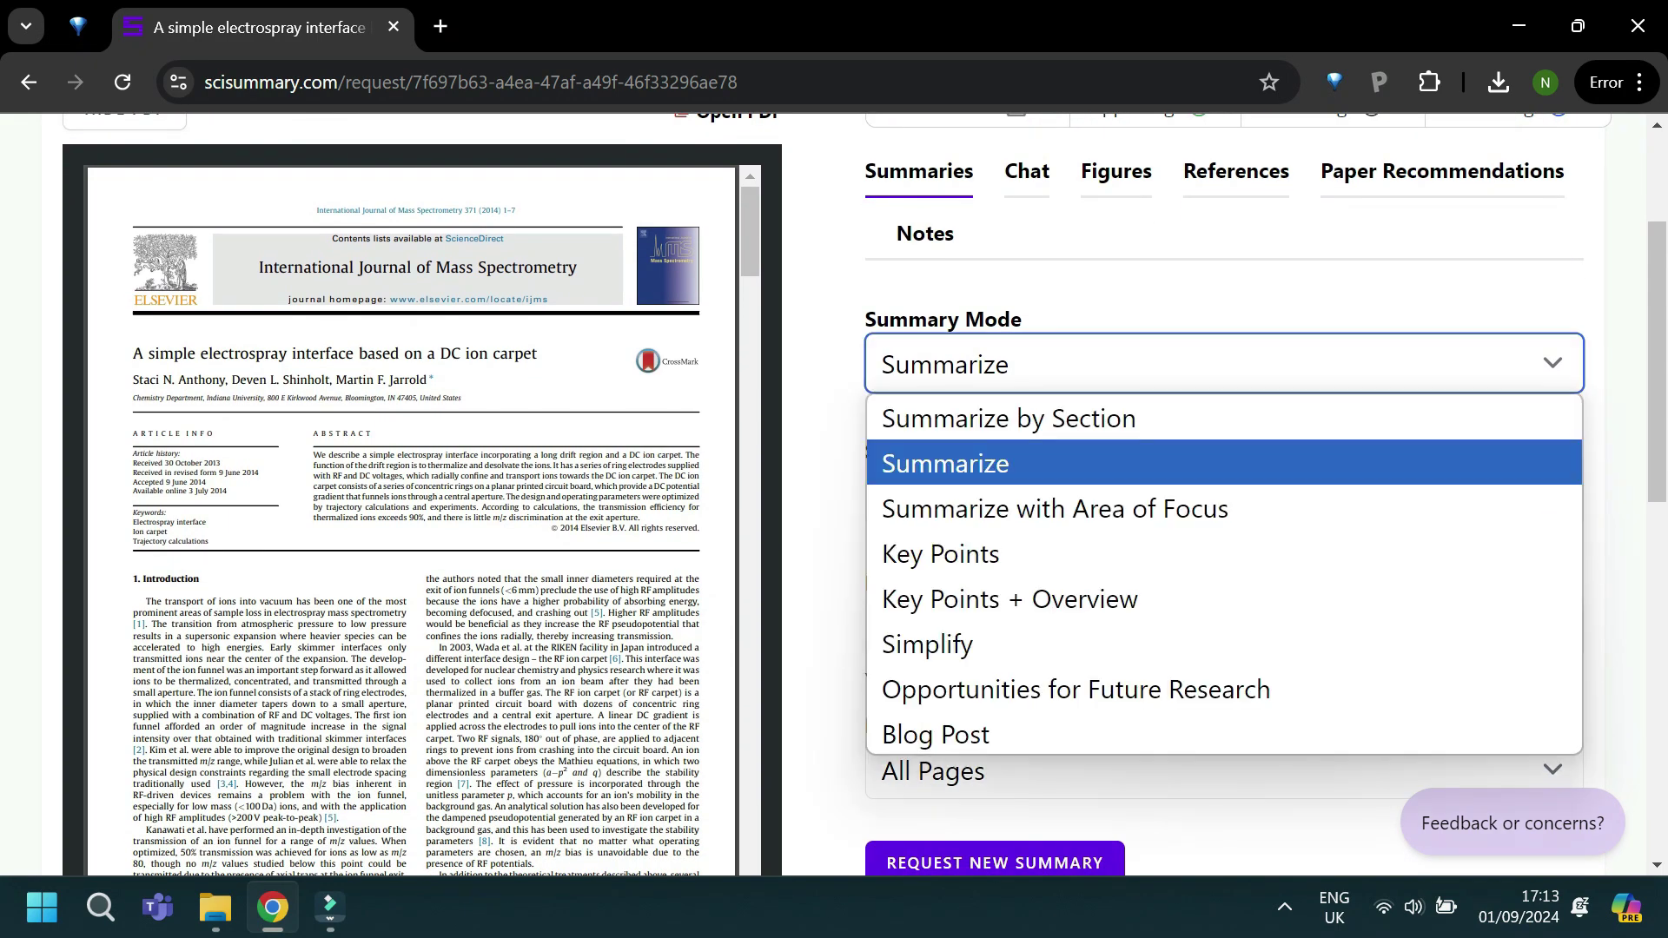
key(Up)
key(Down)
key(Down)
key(Down)
key(Down)
key(Down)
key(Down)
key(Down)
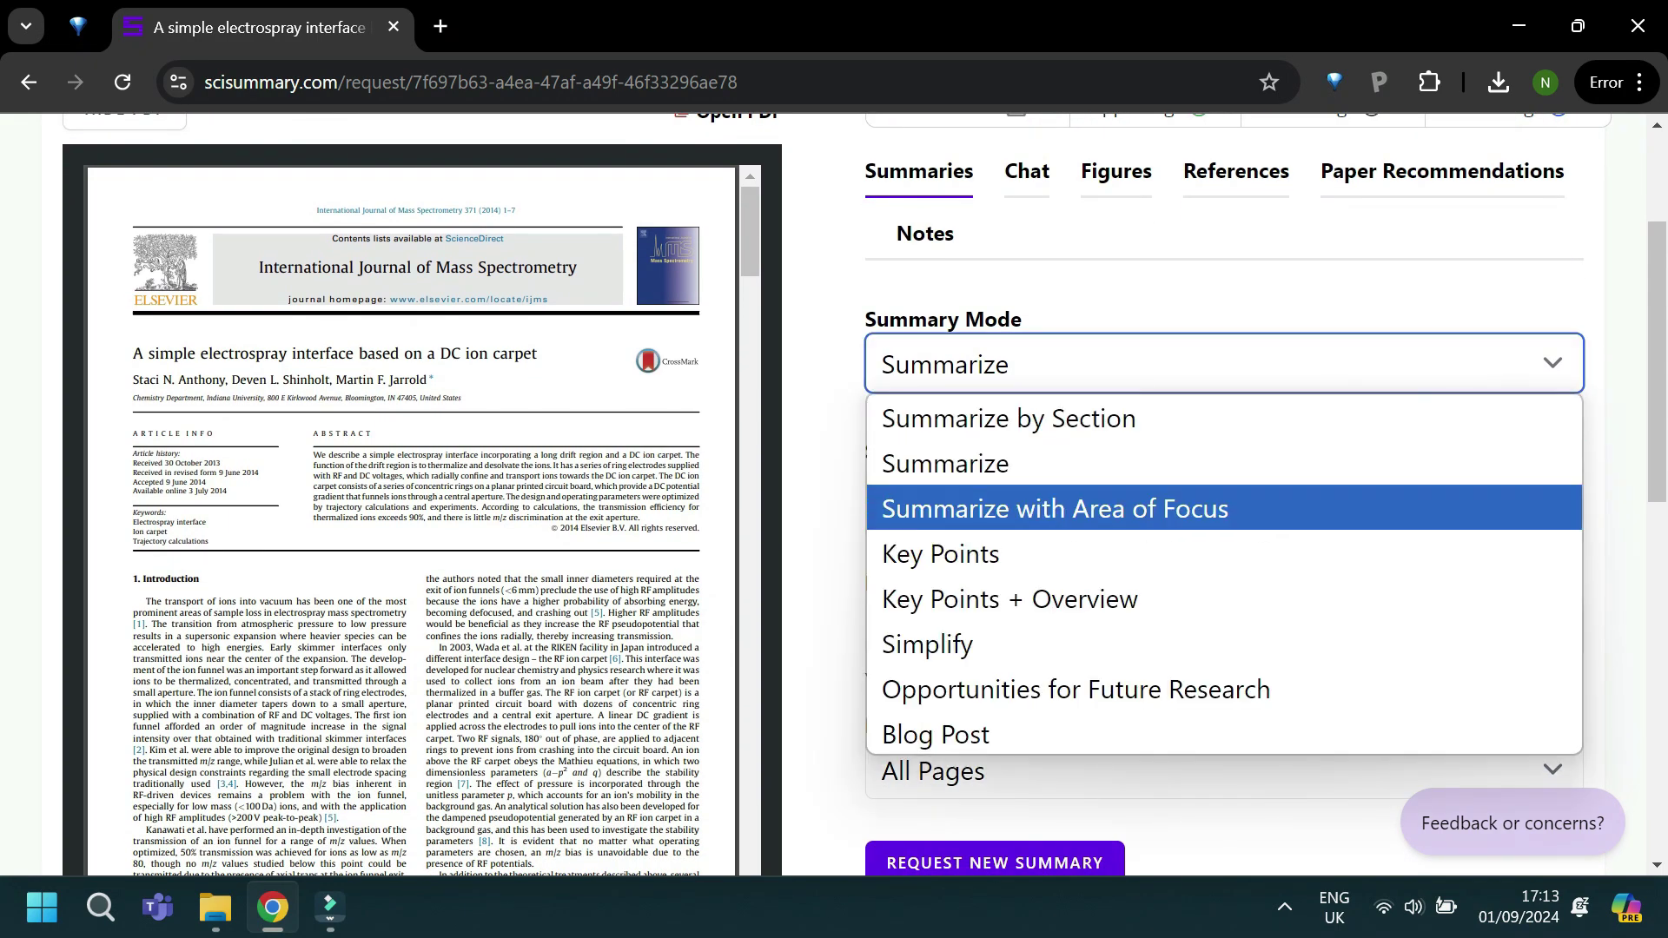
key(Up)
key(Up)
key(Up)
key(Up)
key(Up)
key(Up)
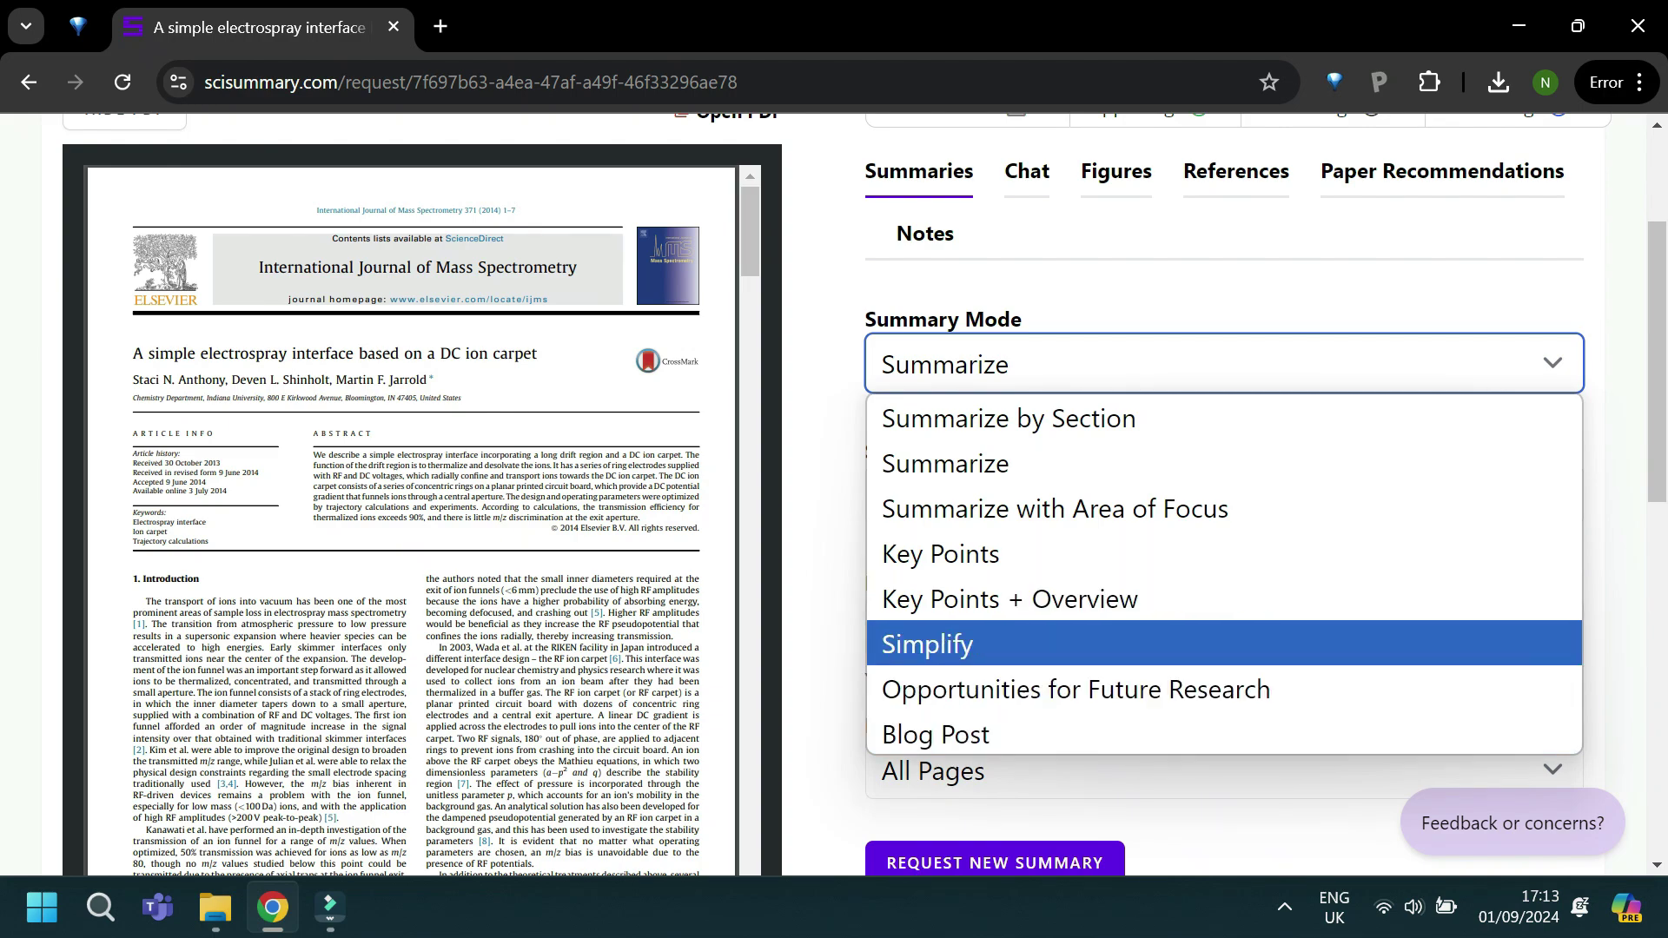
key(Return)
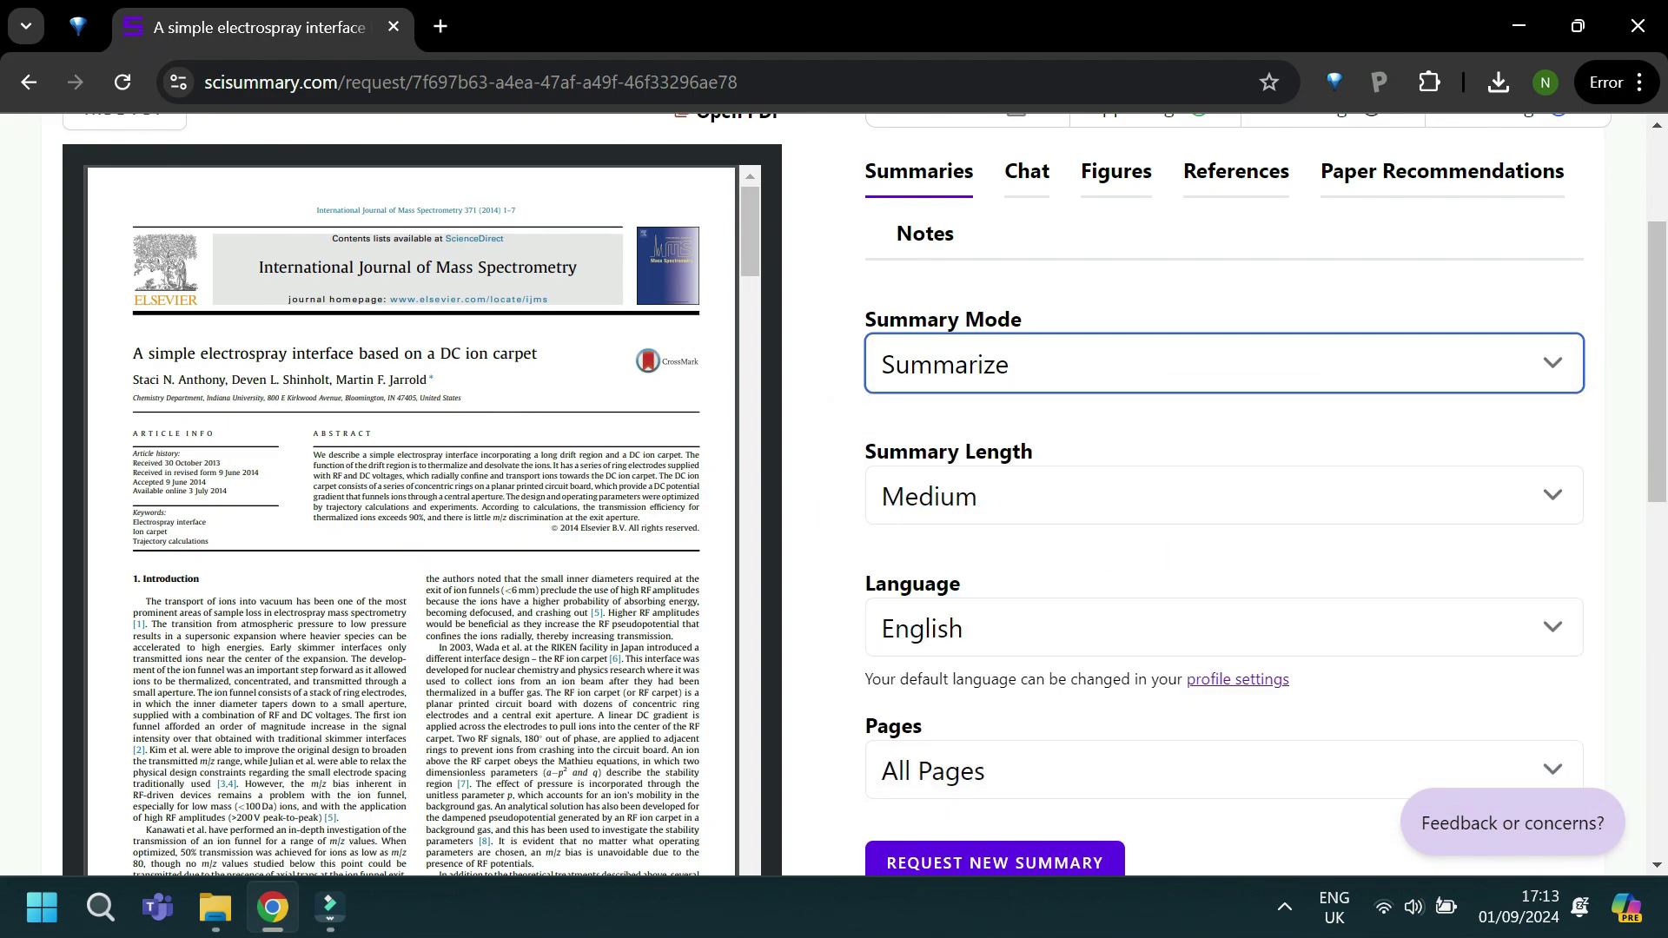
key(Tab)
key(alt+Down)
key(Up)
key(Down)
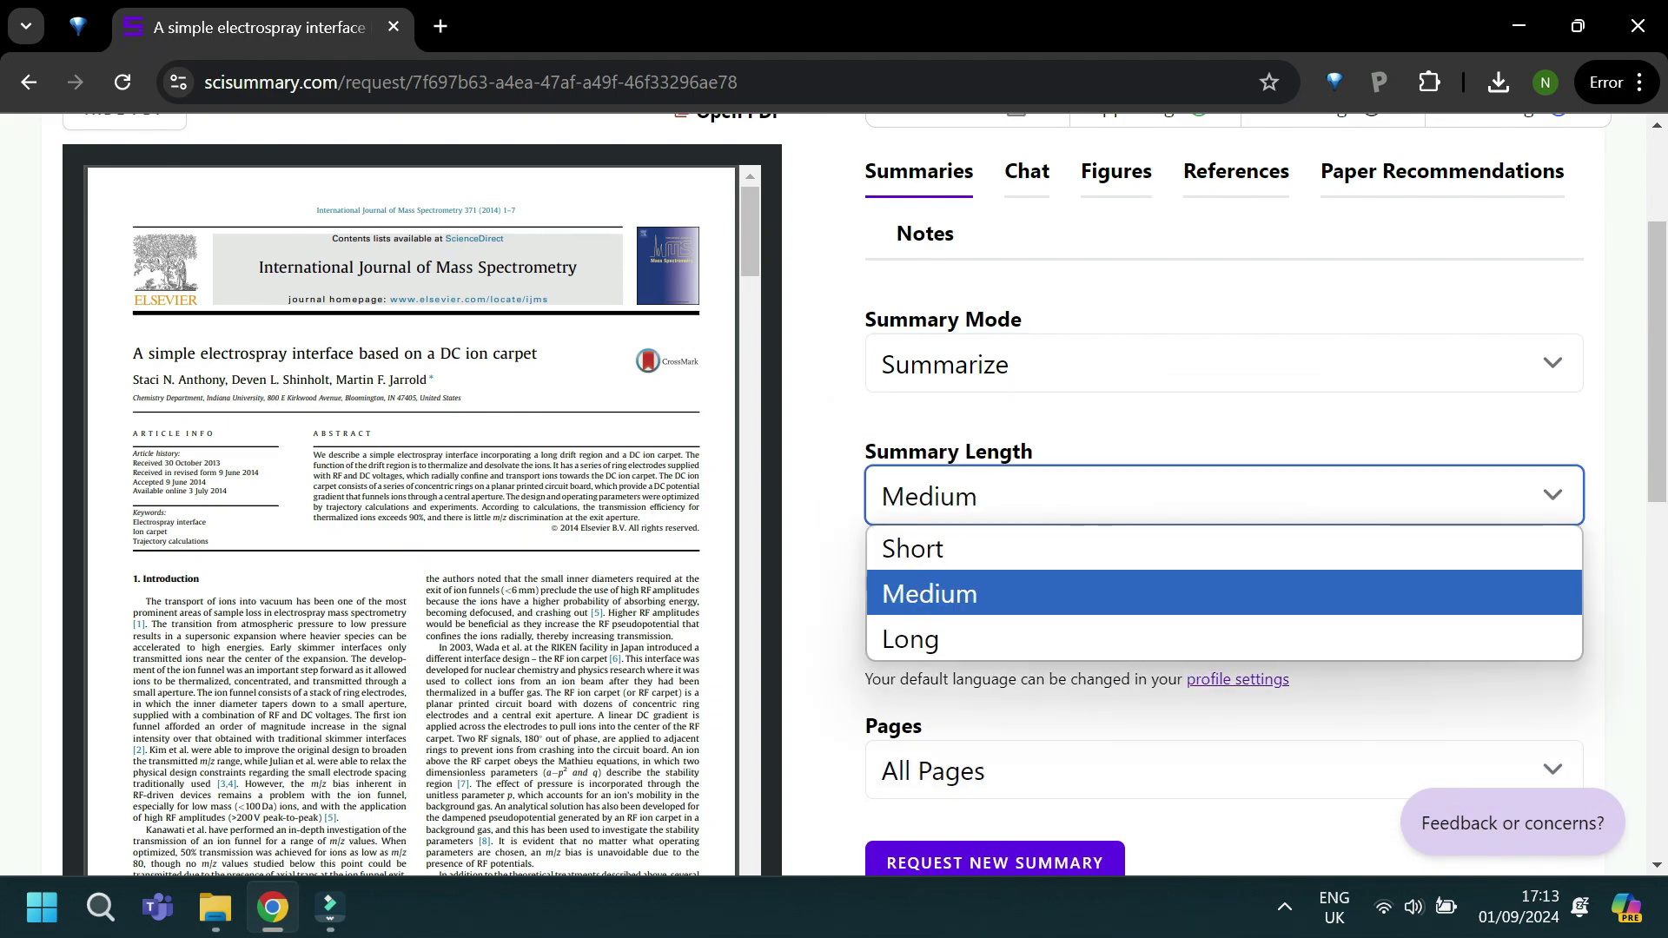
key(Down)
key(Return)
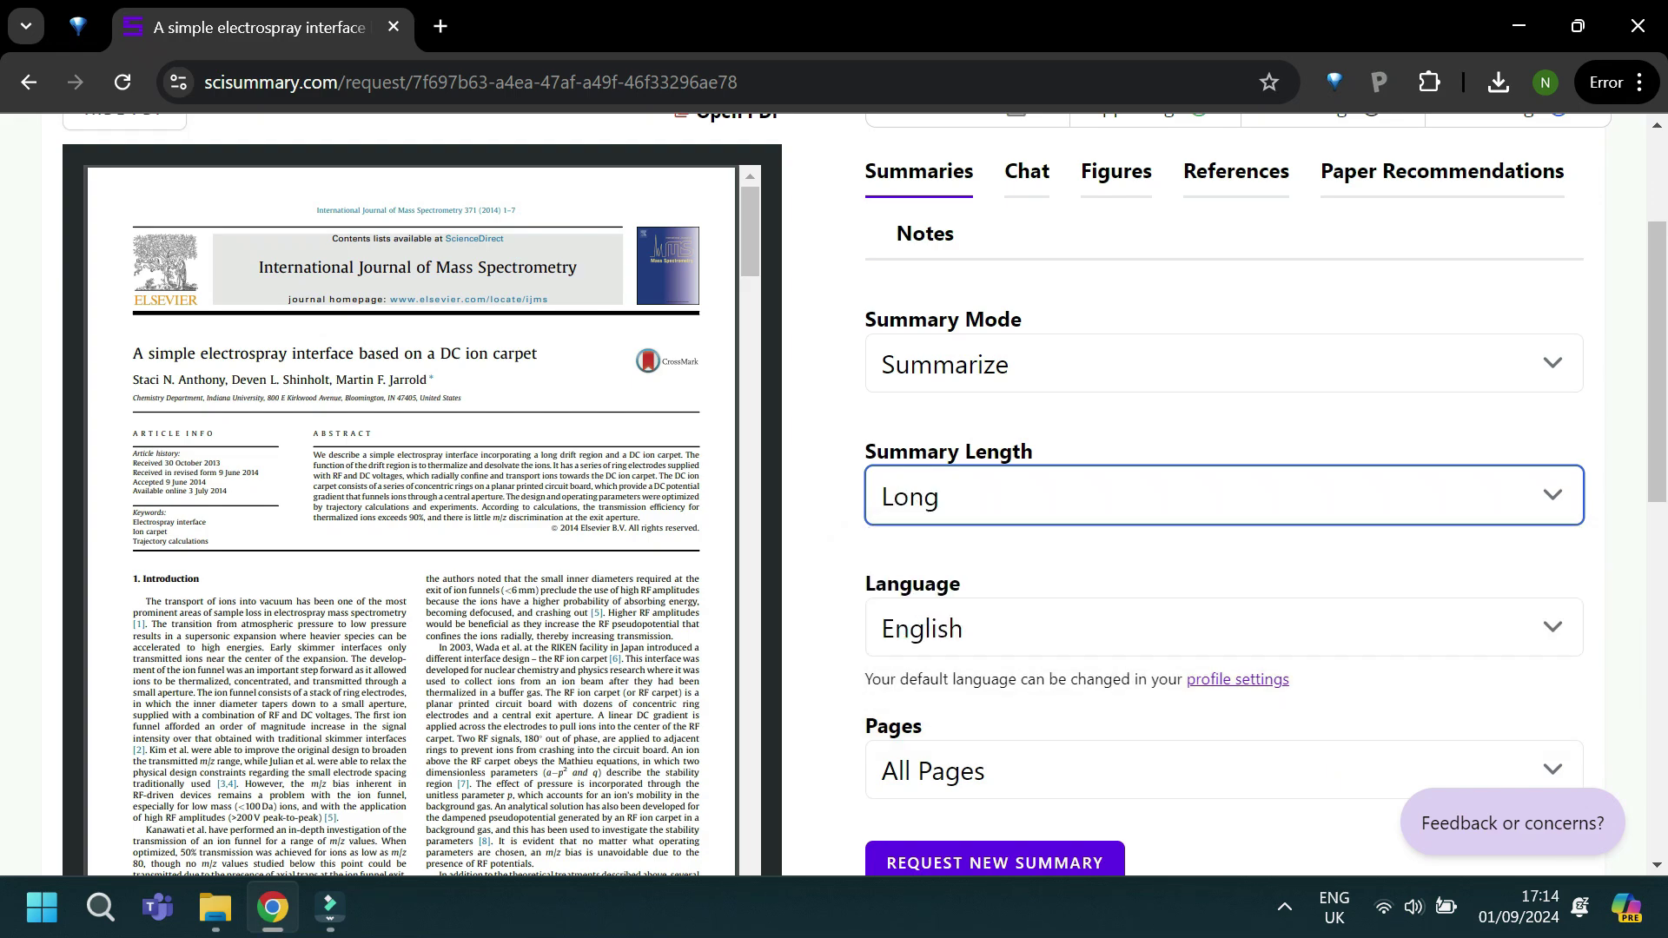
Request a new summary of the paper with these settings
scroll(834, 496, down, 3)
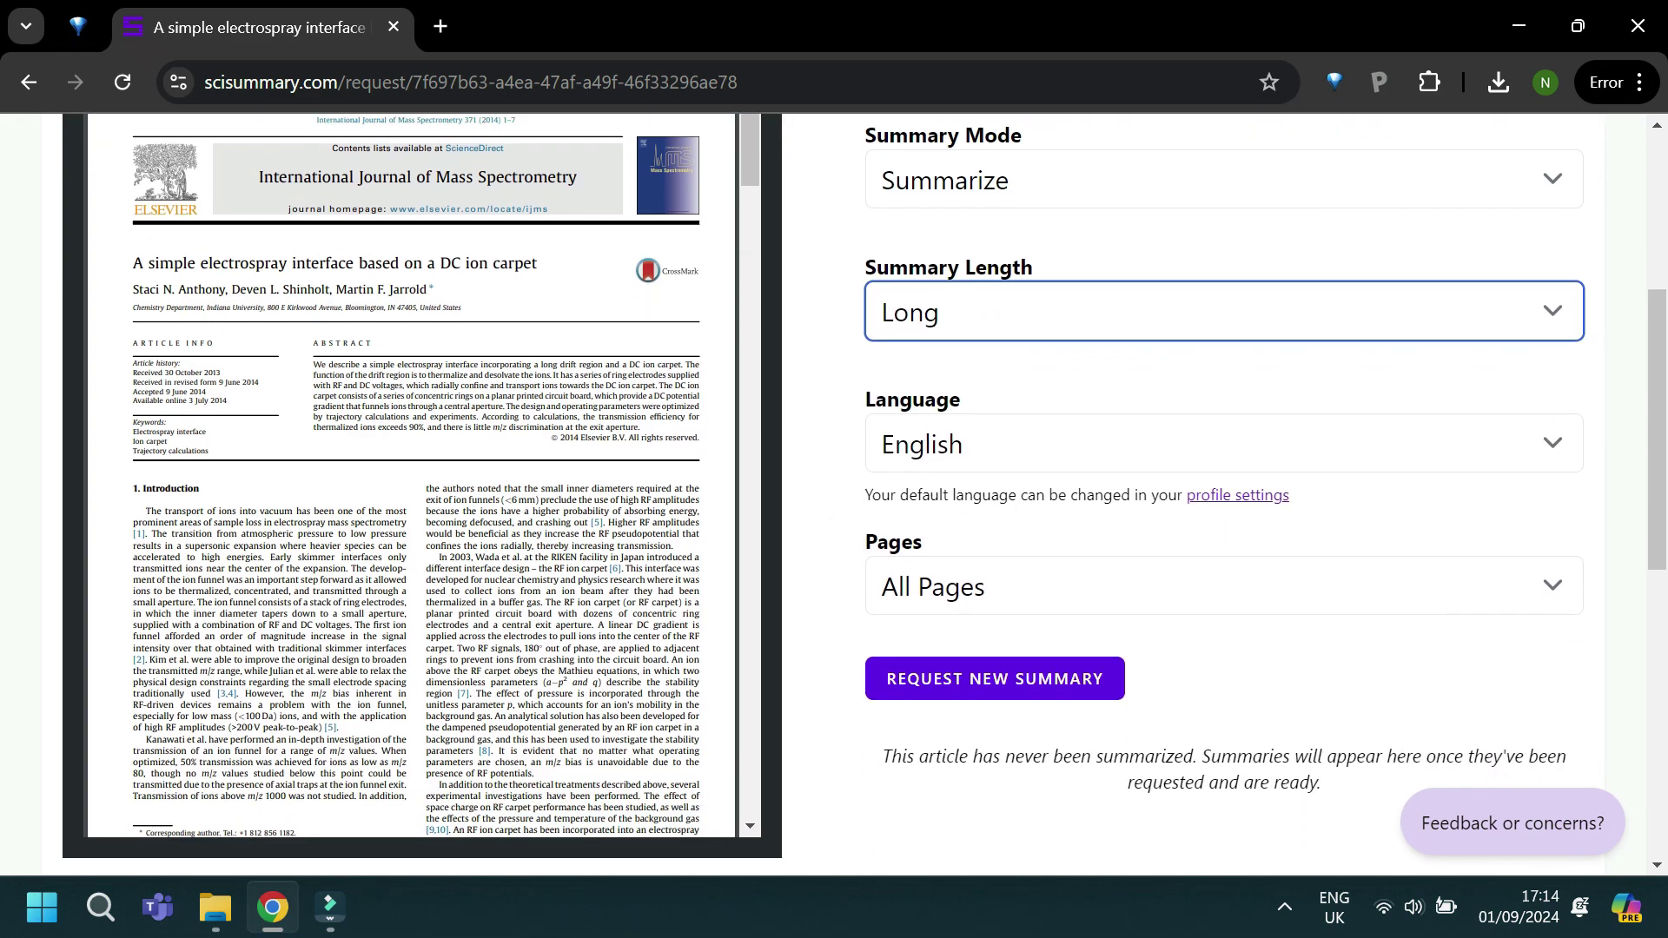
key(Tab)
key(Tab)
key(Tab)
key(Tab)
key(Return)
key(Return)
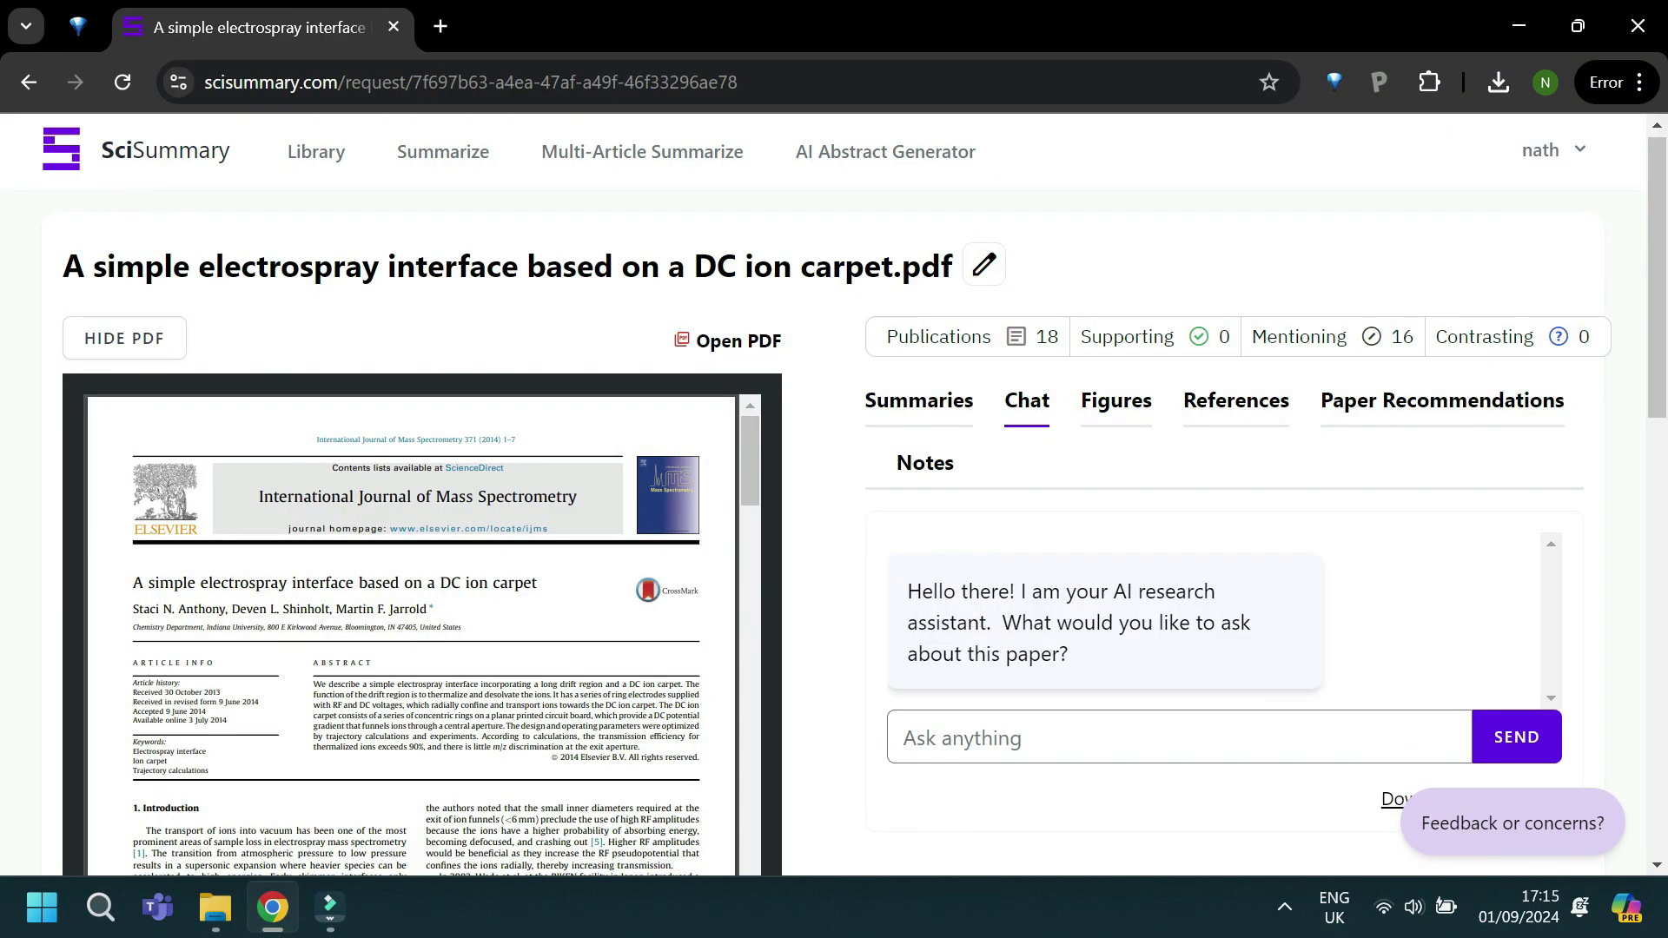
Ask the paper's assistant for its main findings and for avenues of future research
click(1179, 738)
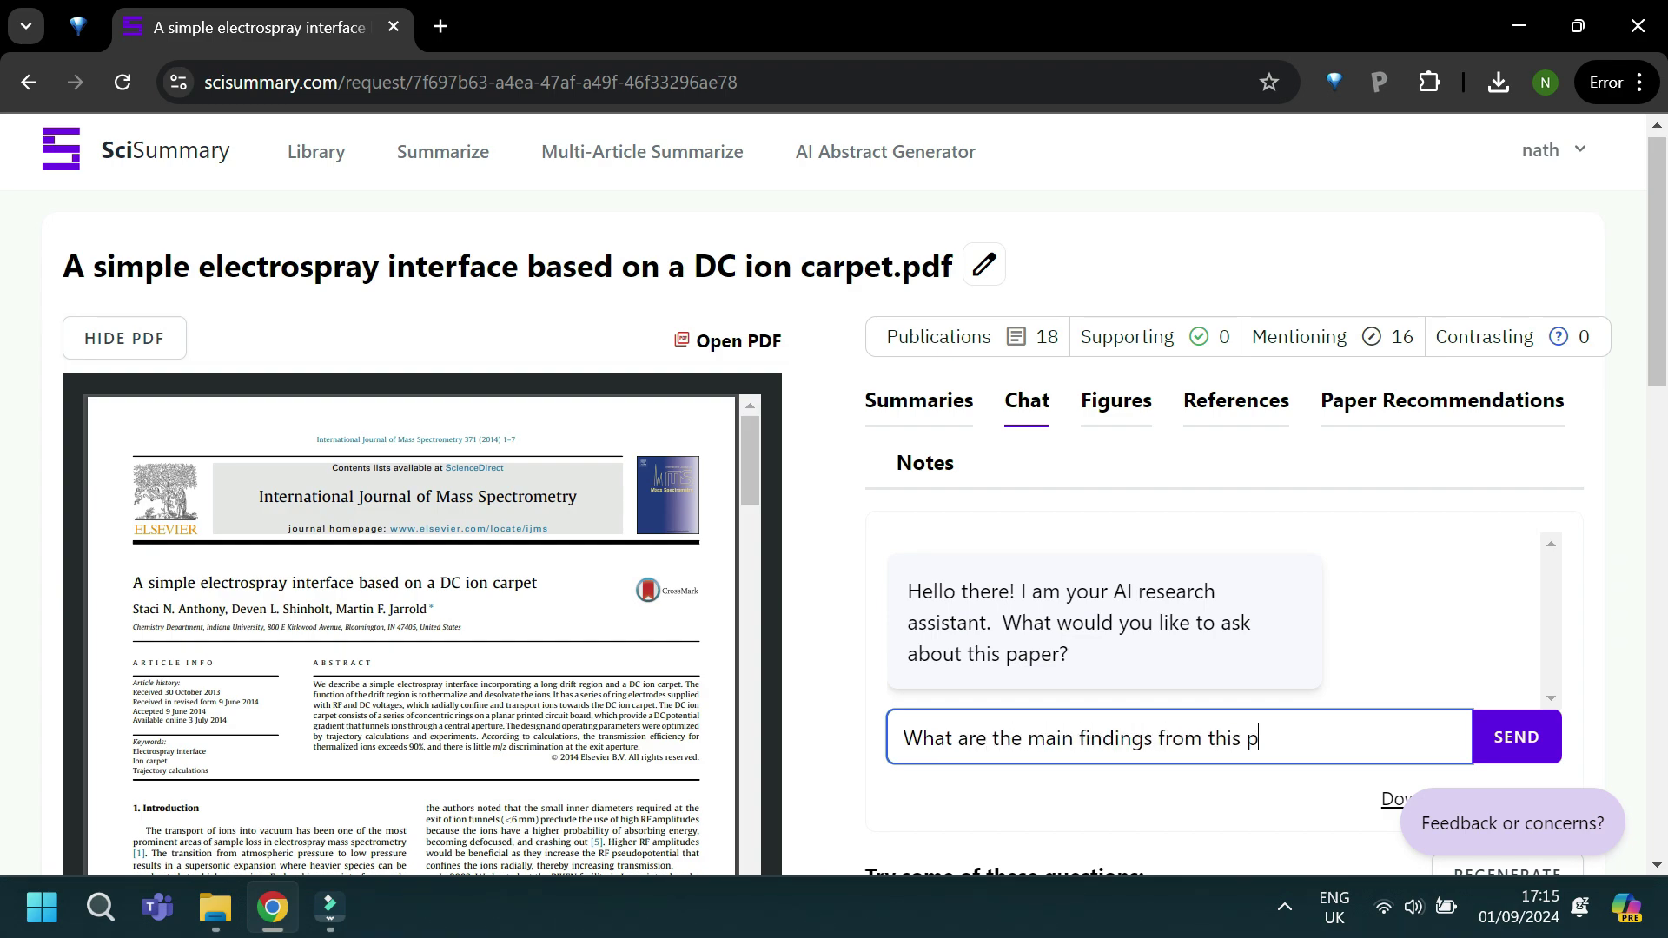
key(Return)
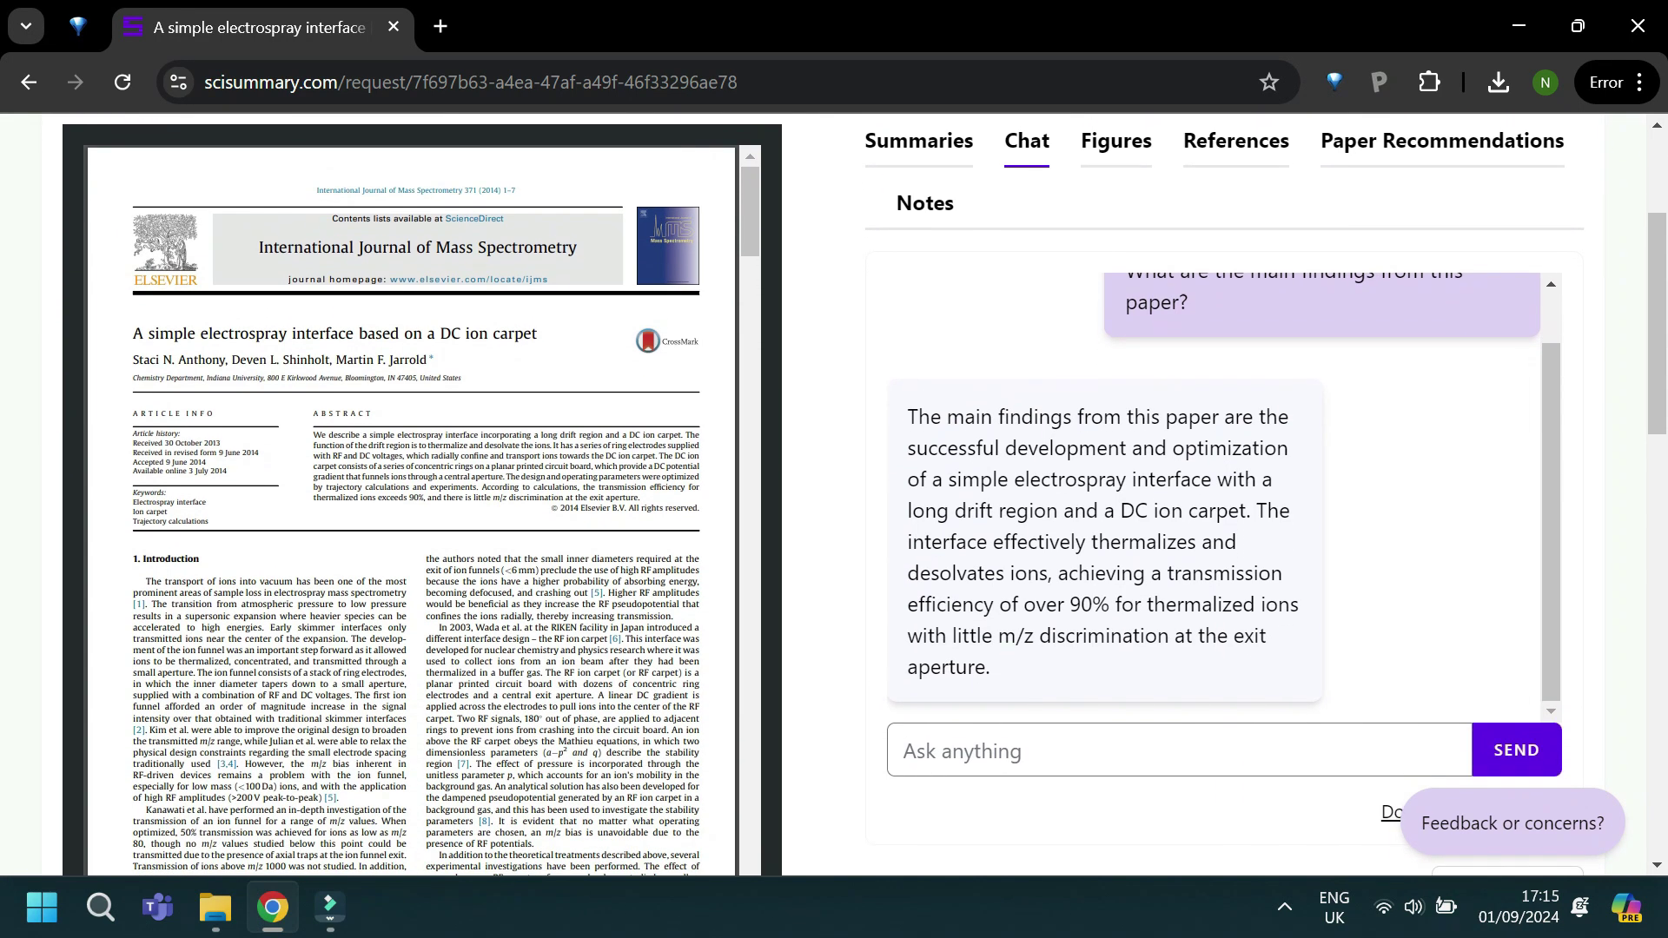
click(1179, 717)
text(W)
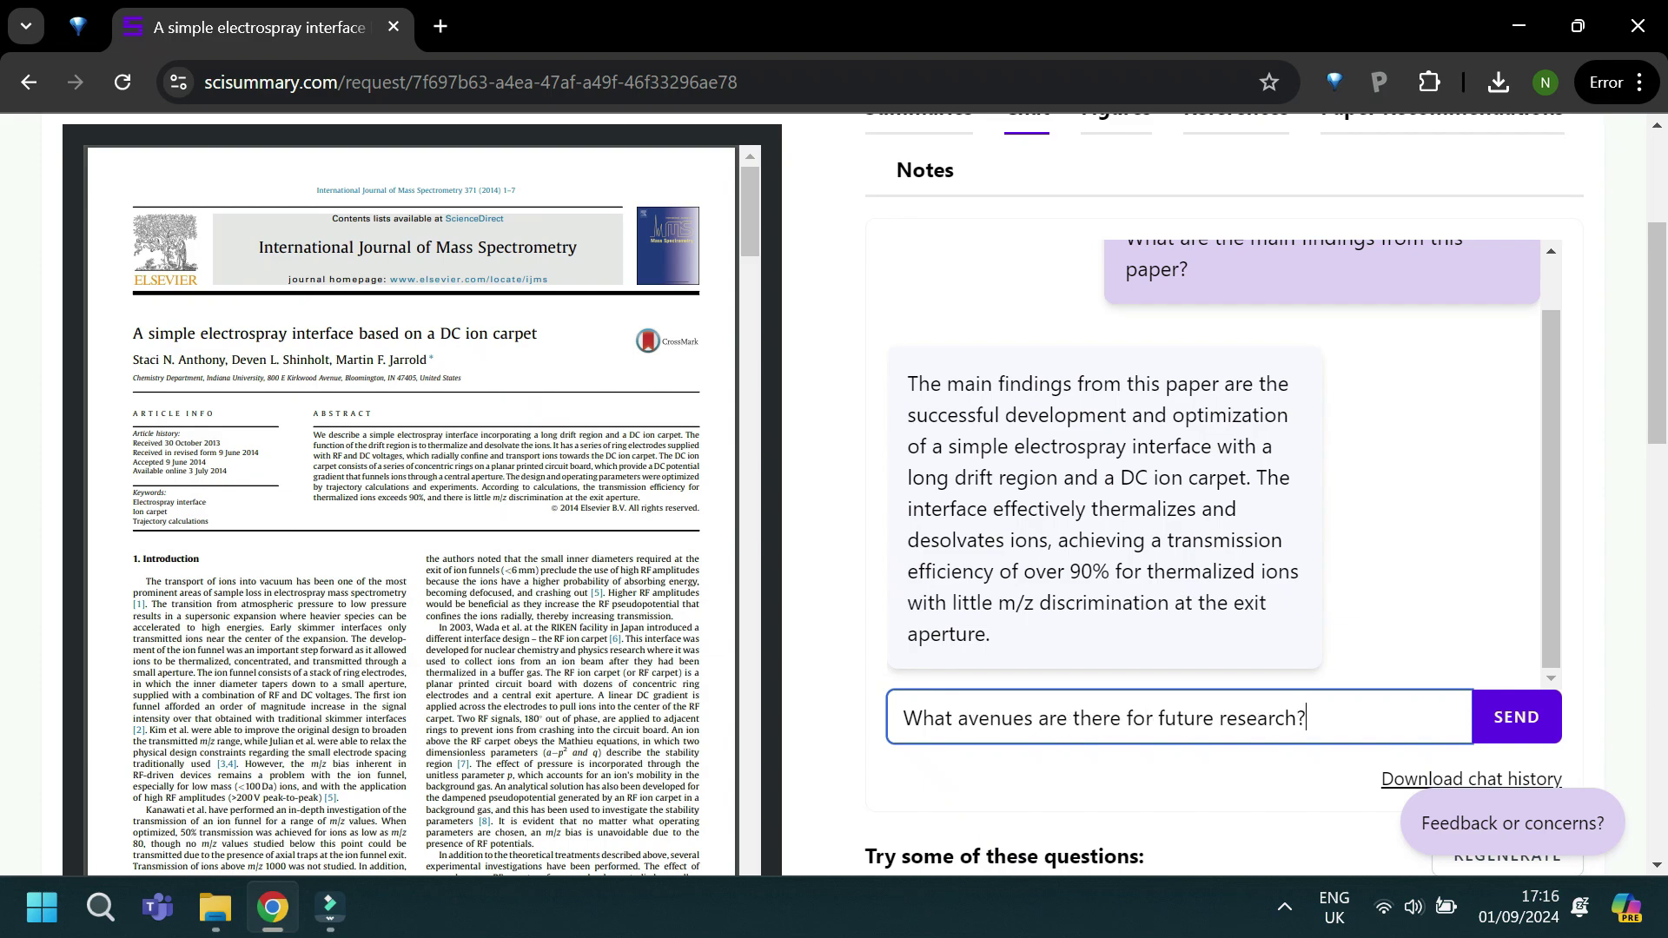
key(Return)
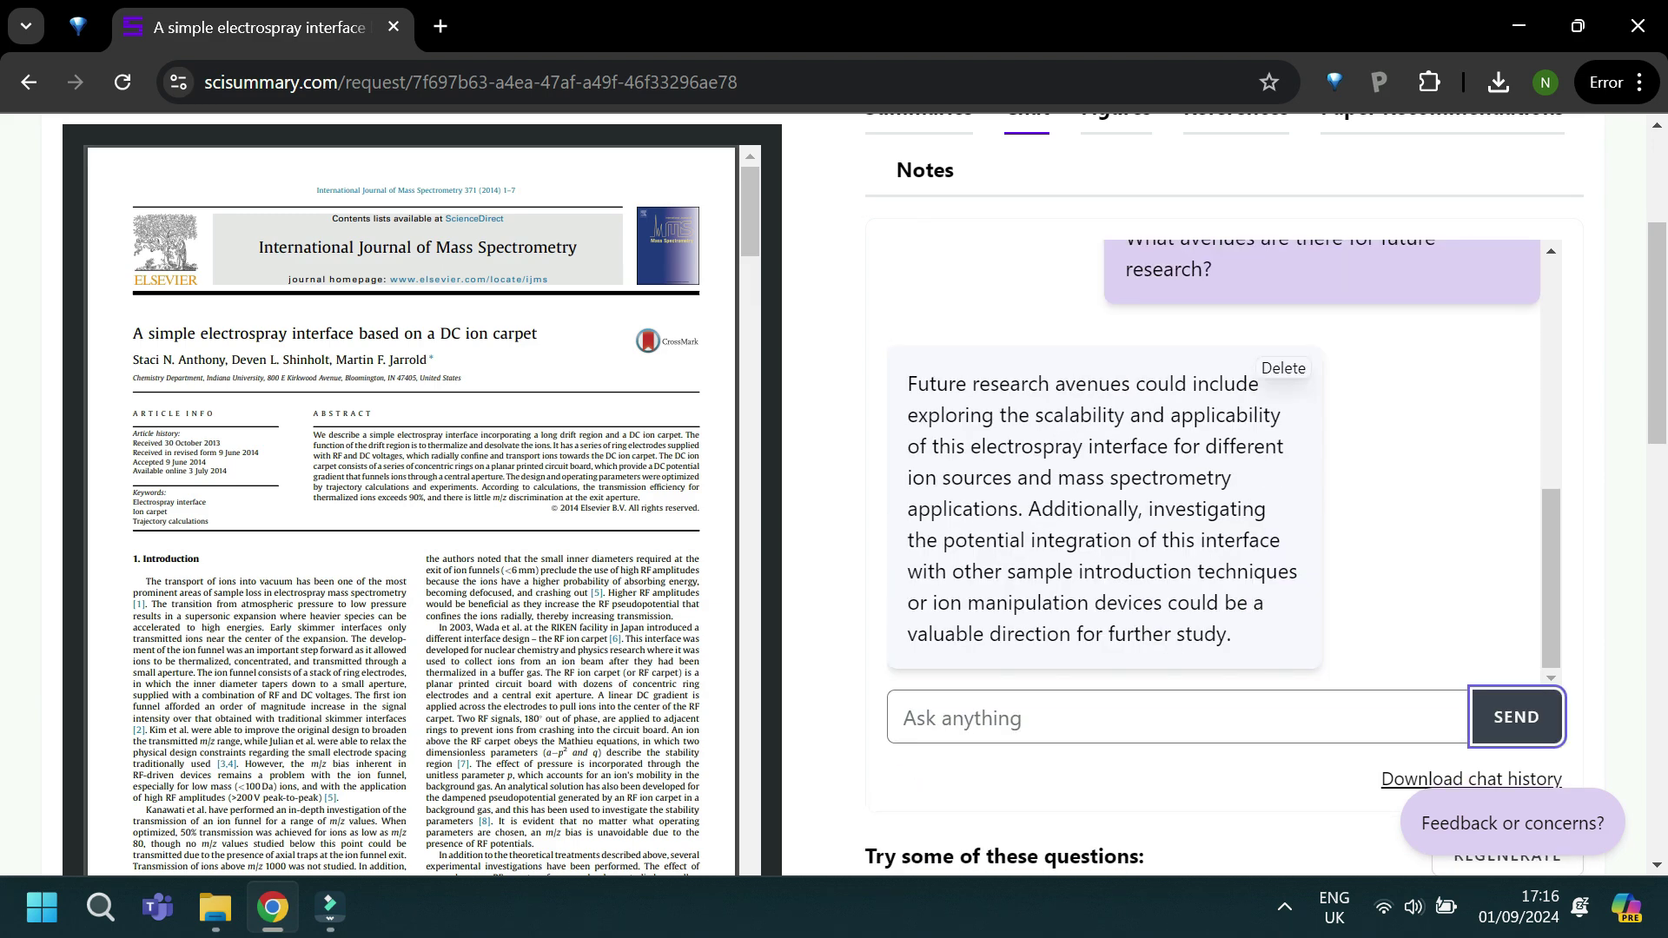
drag(908, 383, 1232, 634)
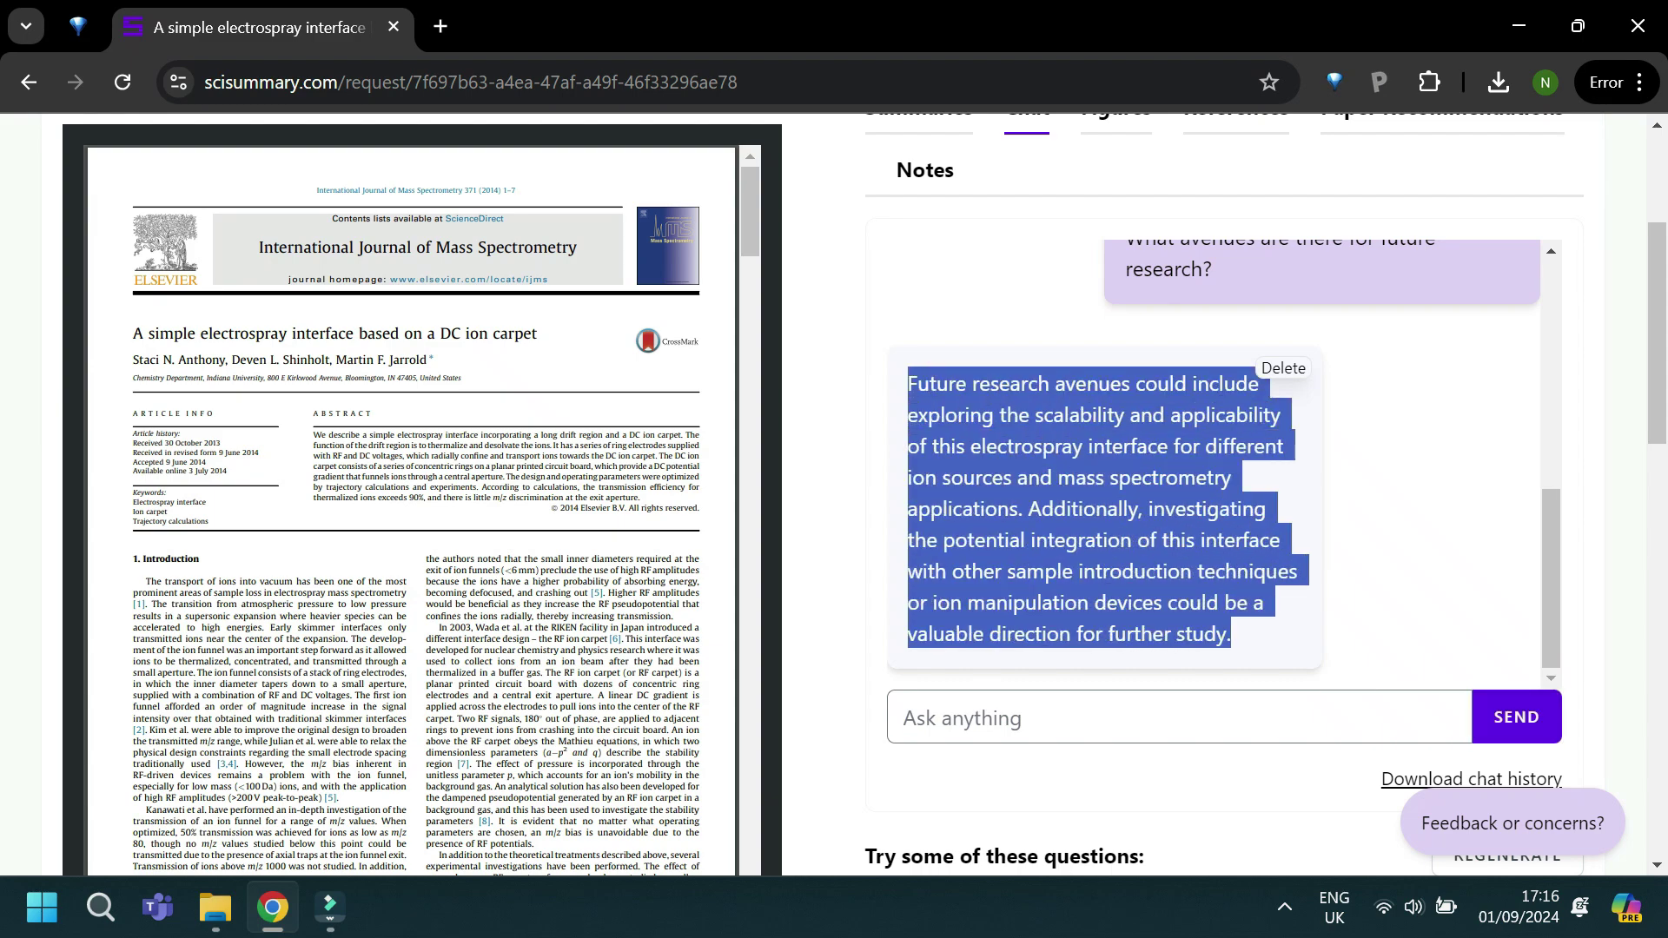
key(Escape)
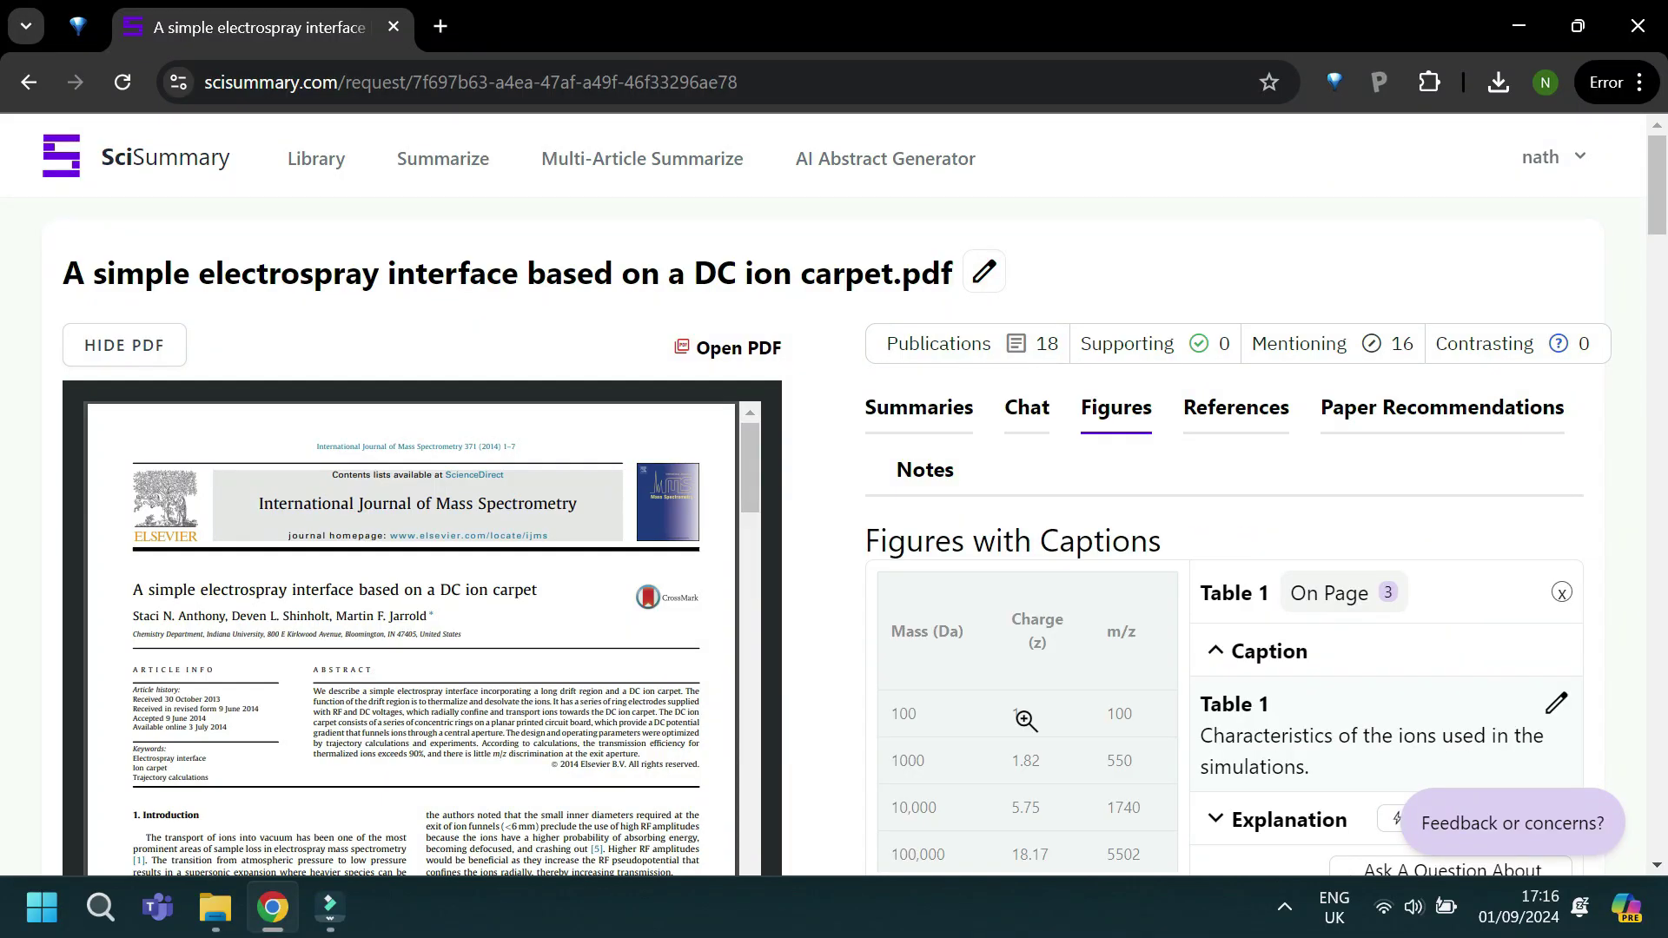
Browse the extracted figures and captions, expand Fig. 5's Questions, and click its question field
scroll(1026, 720, down, 8)
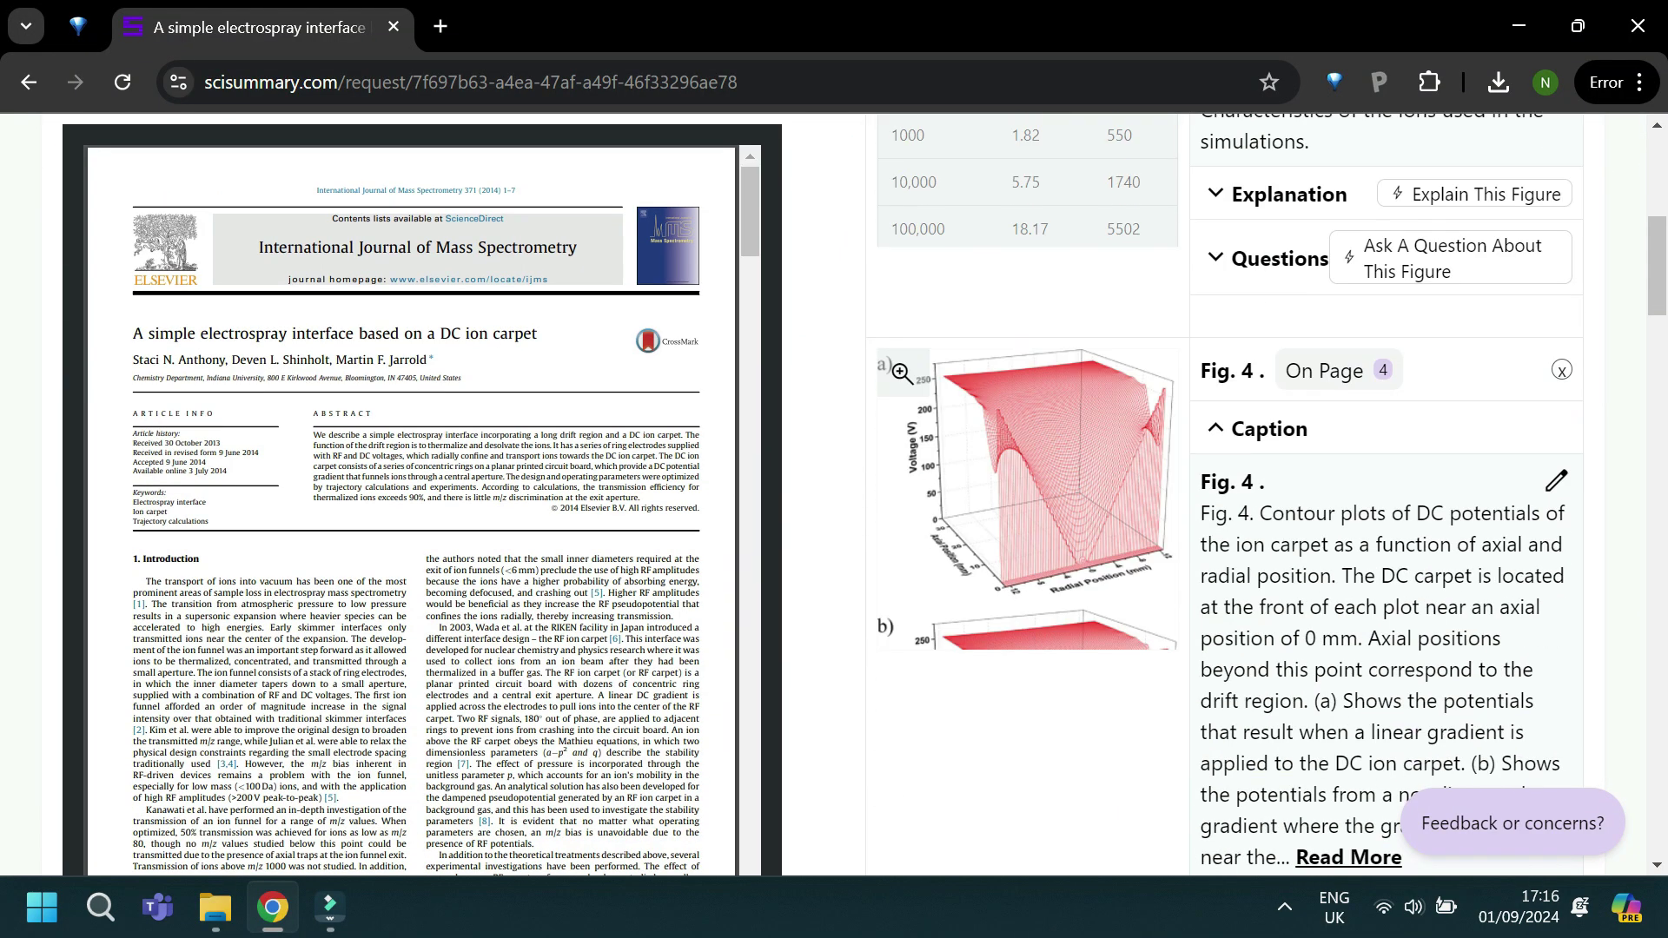
scroll(1026, 522, down, 5)
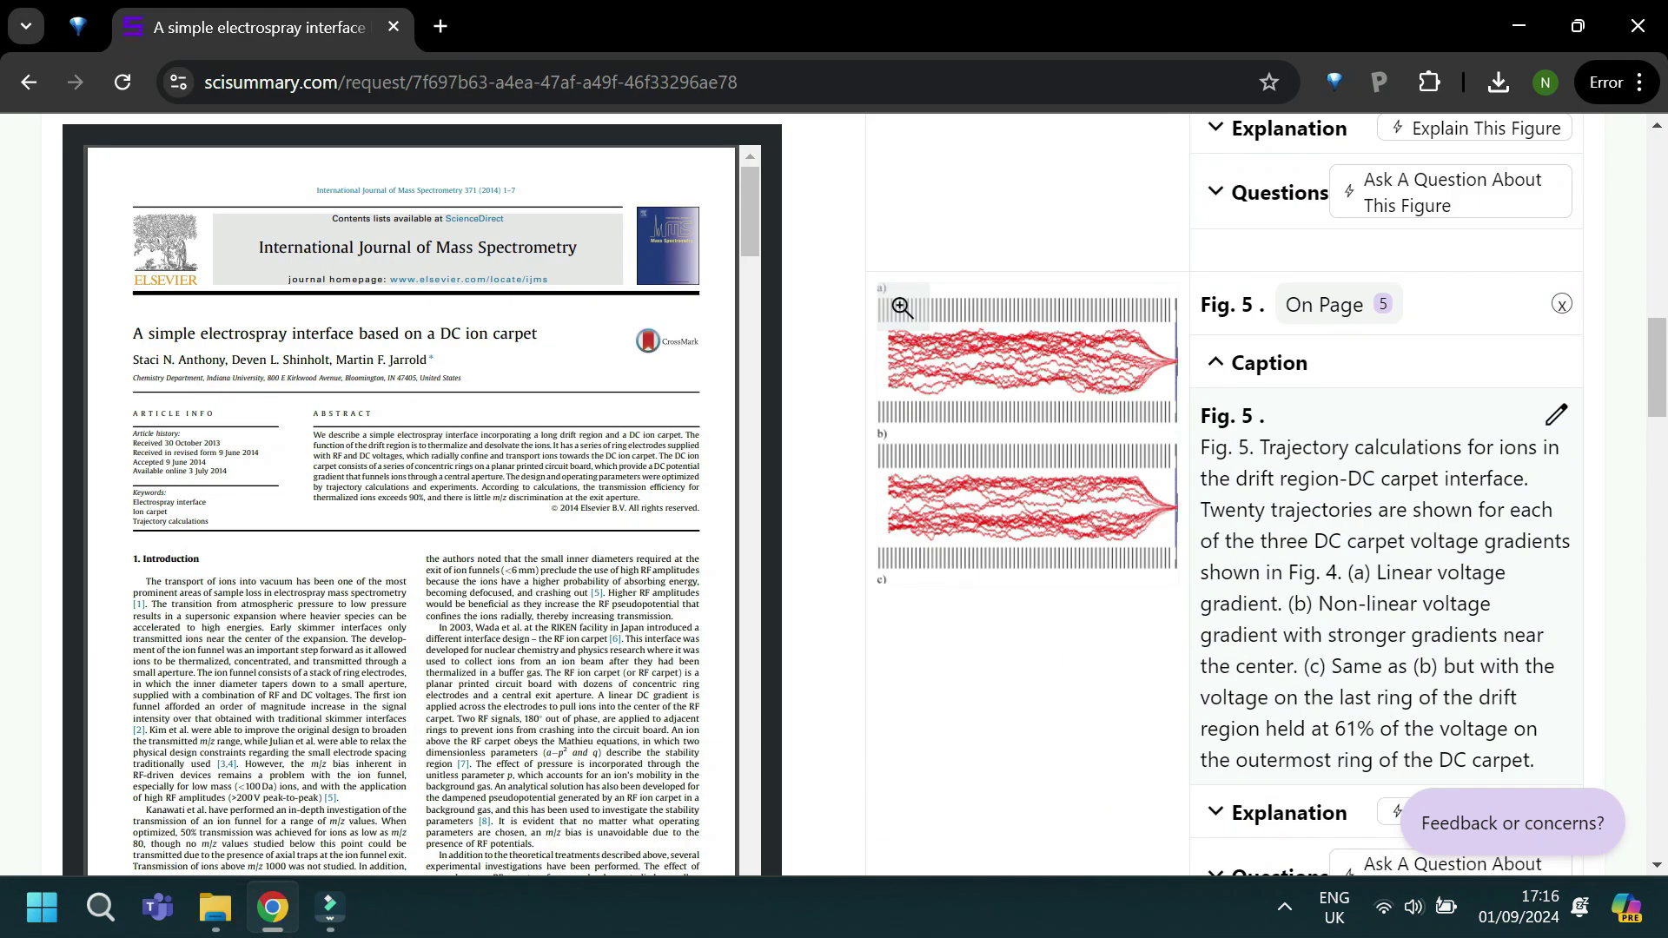
scroll(1026, 522, down, 3)
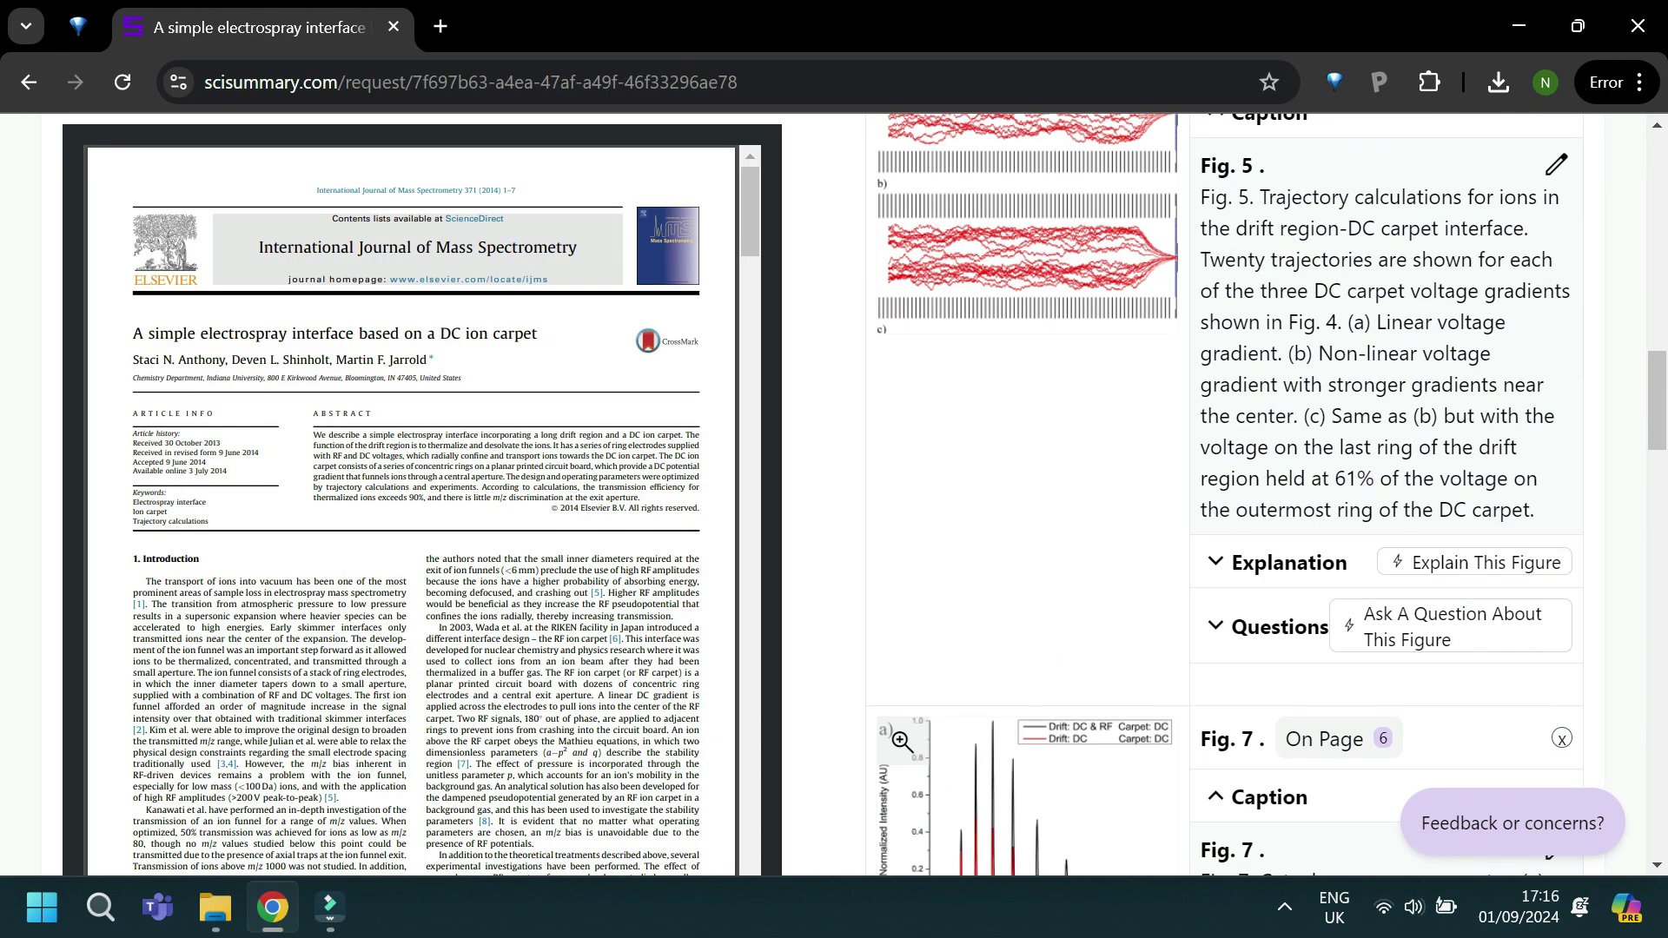
click(1279, 626)
scroll(1386, 494, down, 3)
click(1234, 415)
scroll(1385, 493, up, 5)
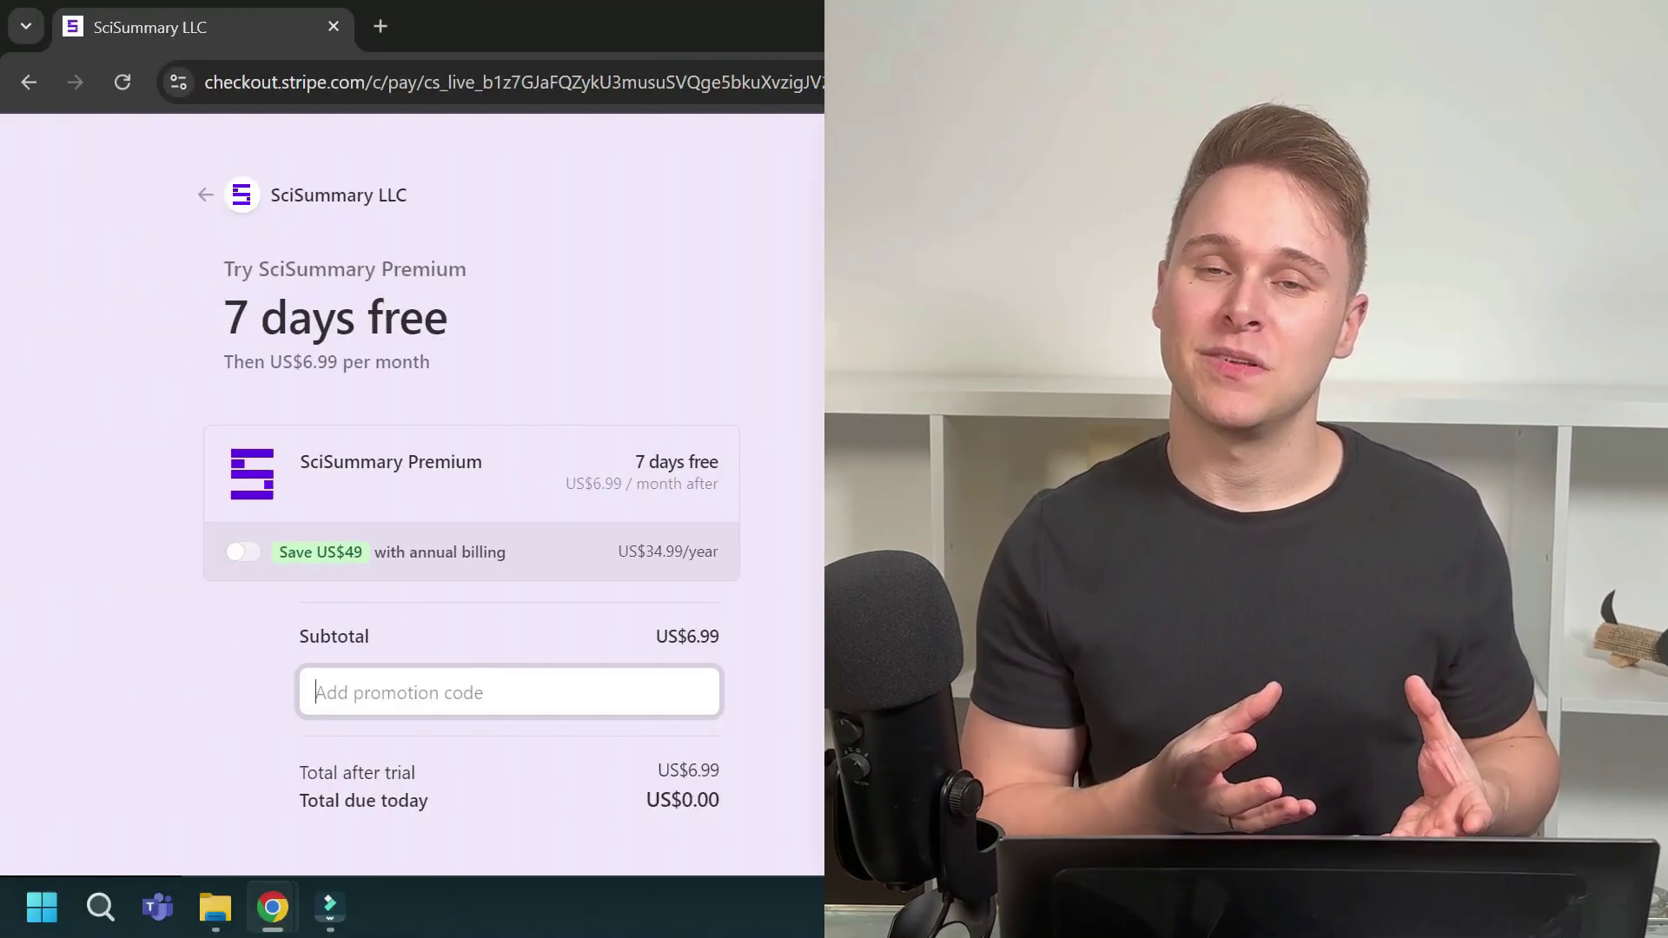
Apply the promotion code PHDPLACE to the Premium free-trial checkout
text(PHDPLACE)
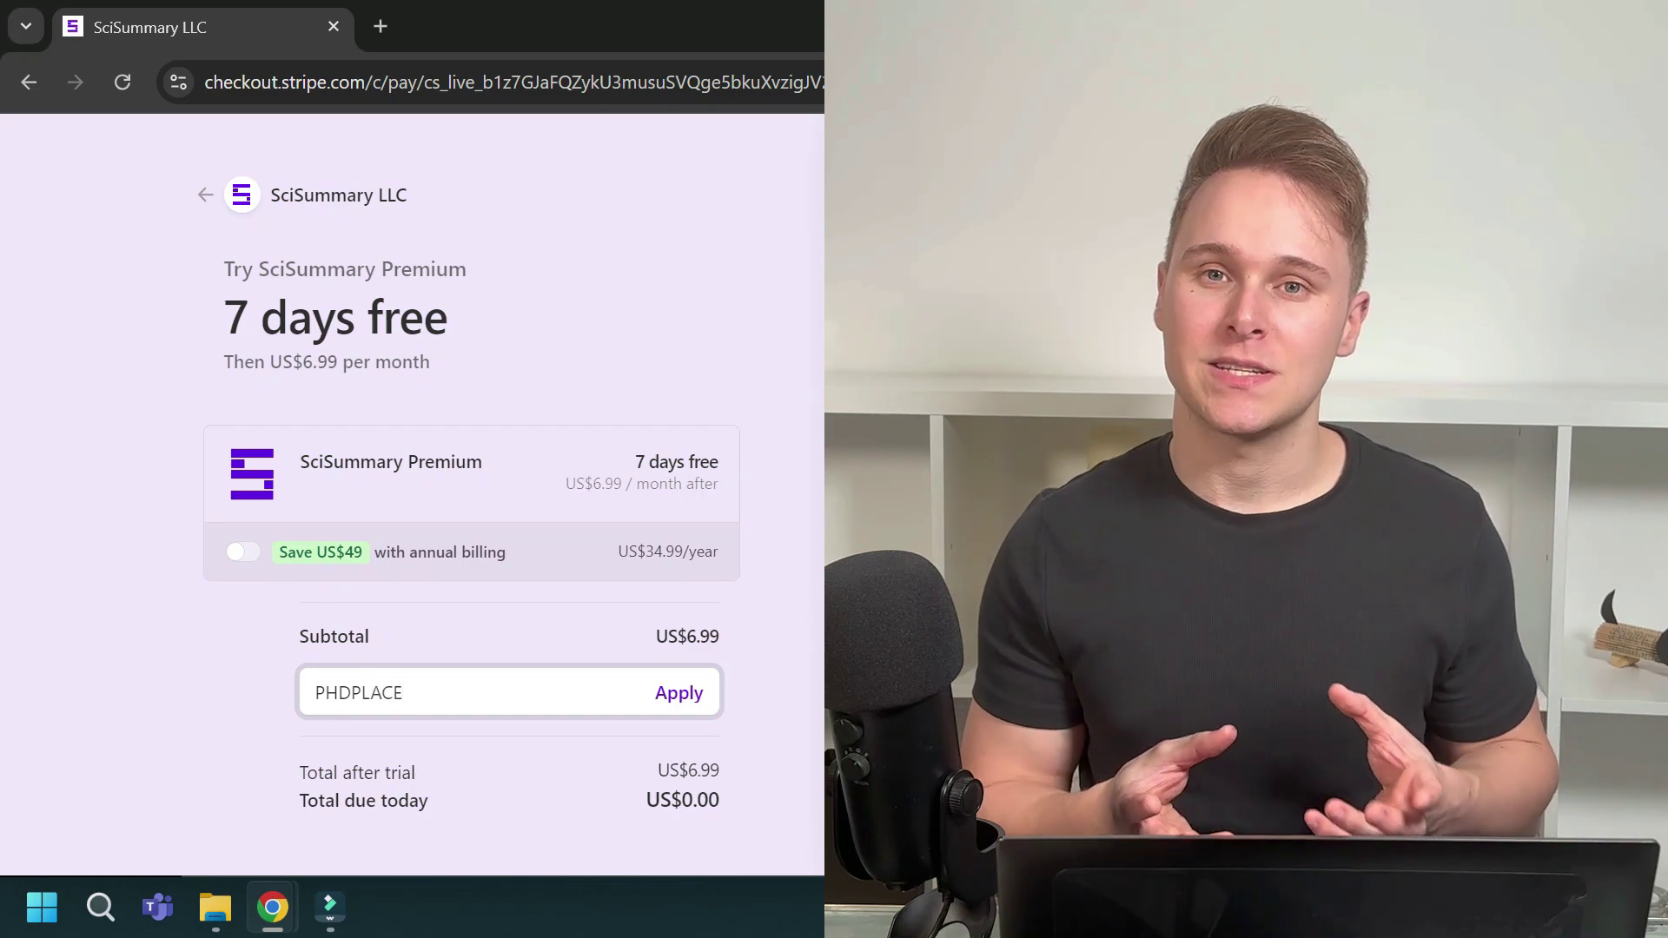
key(Return)
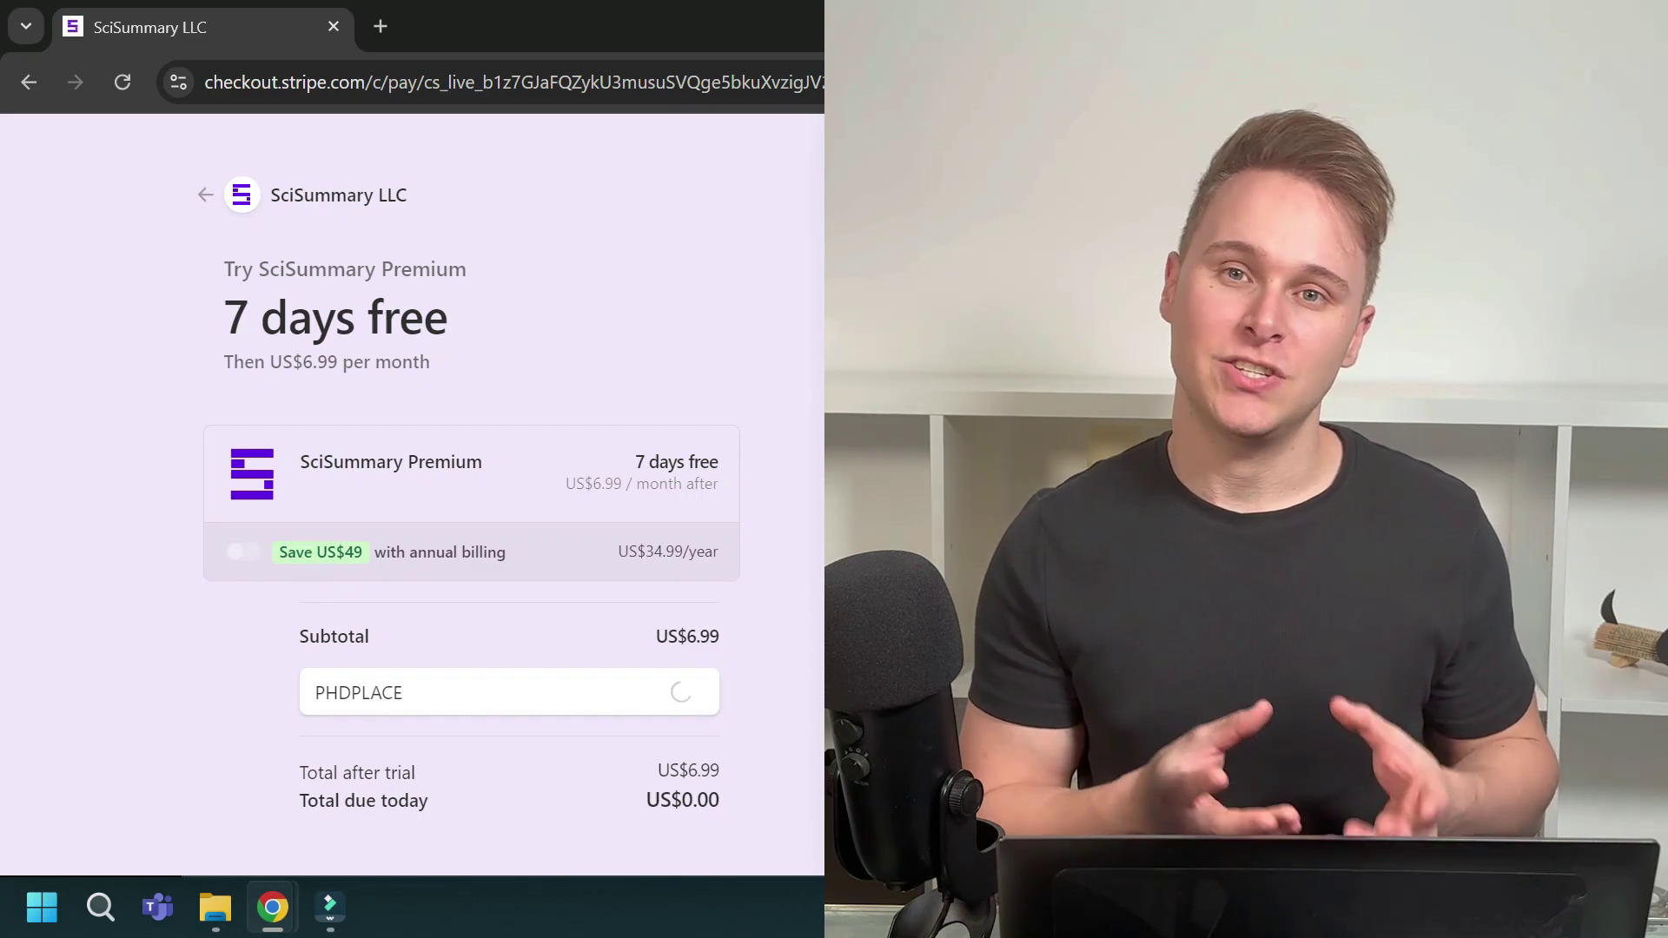